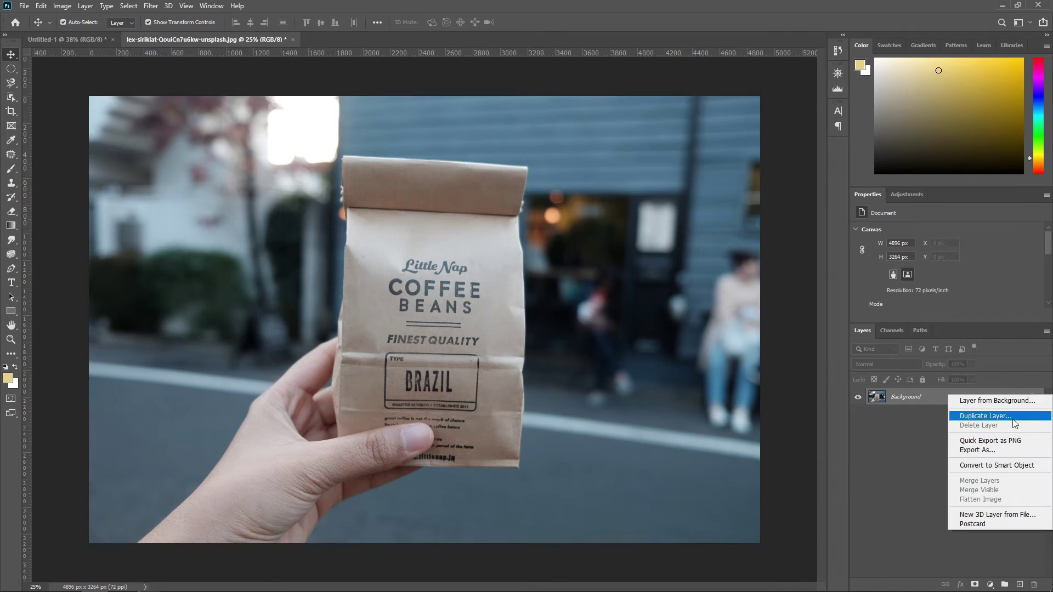
Duplicate the Background layer, keeping the default name Background copy
click(982, 416)
click(620, 174)
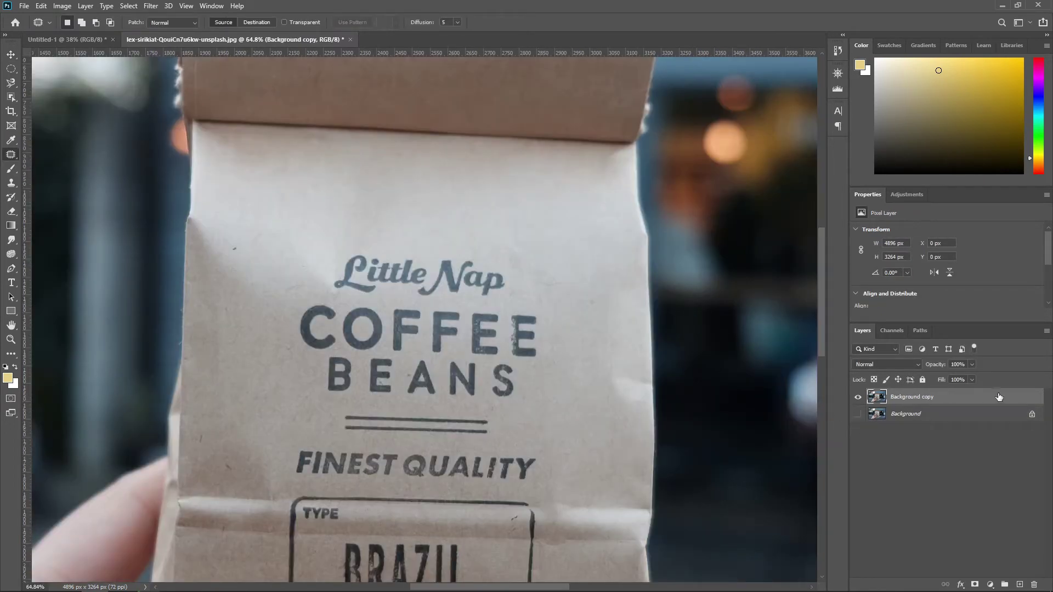
Convert the Background copy layer to a smart object and rasterize it back into a pixel layer
right_click(1005, 394)
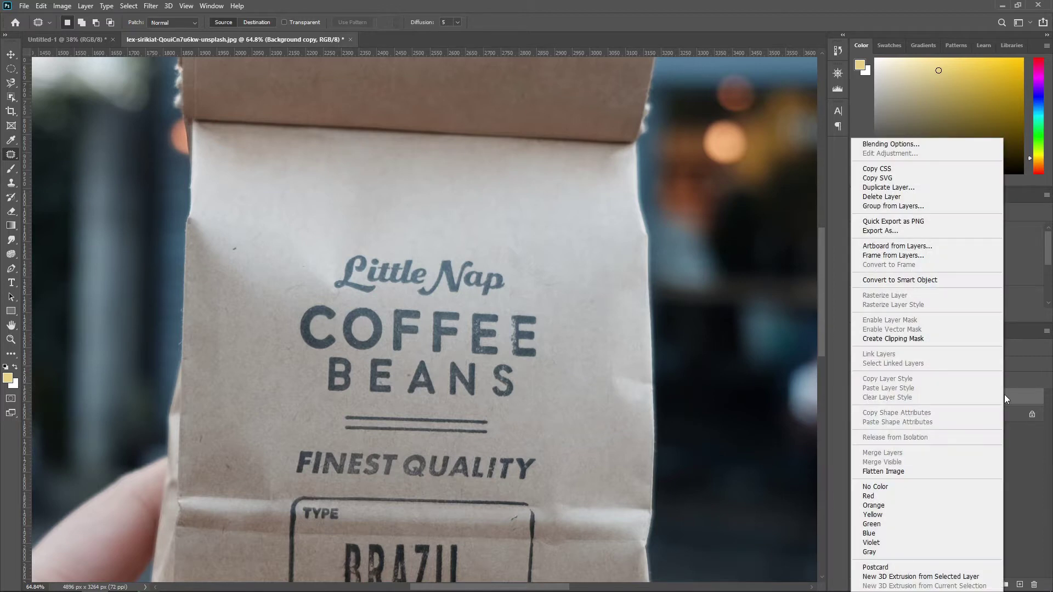
key(Escape)
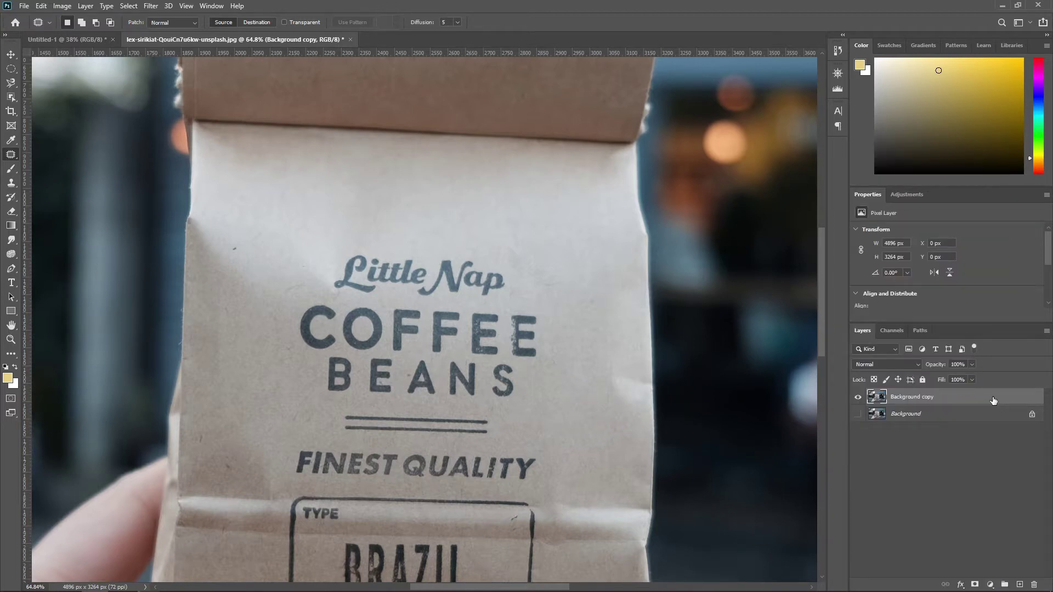
right_click(993, 400)
click(942, 283)
right_click(979, 394)
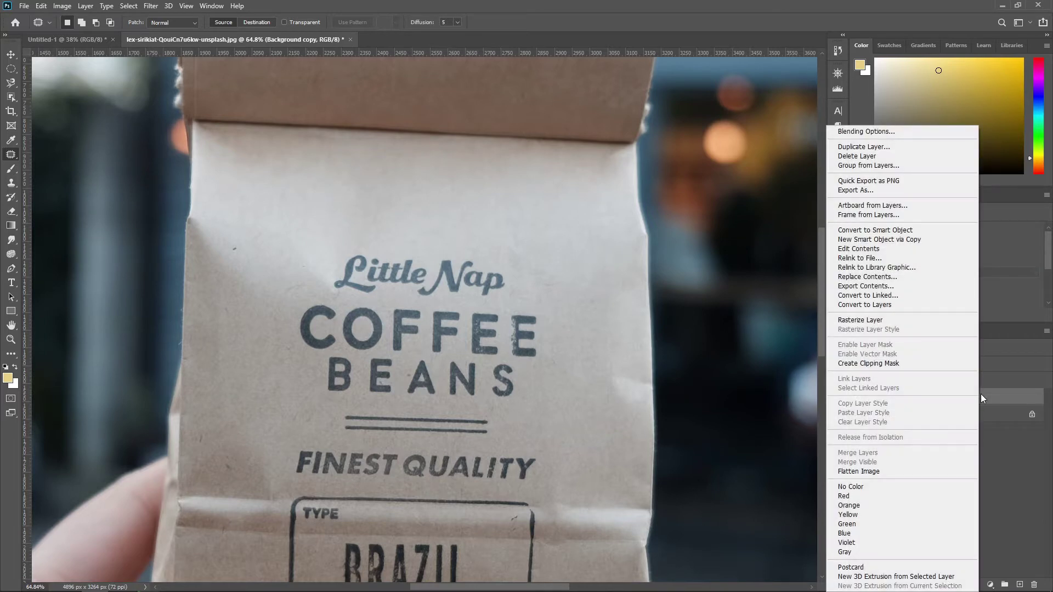
click(897, 320)
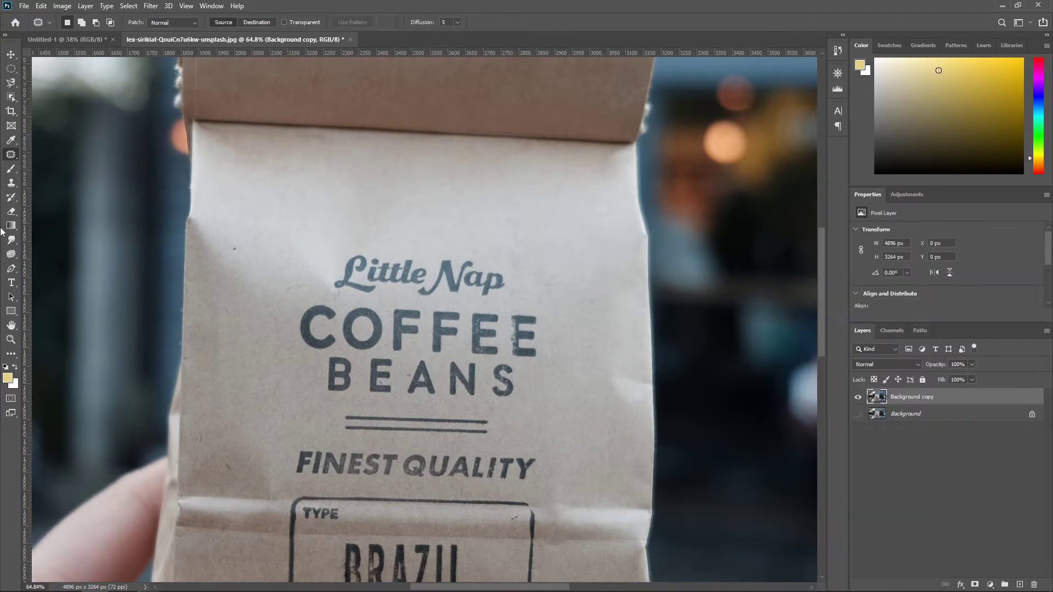
Use the Patch tool to replace the "Little Nap" lettering with the clean paper above it, and deselect
right_click(12, 158)
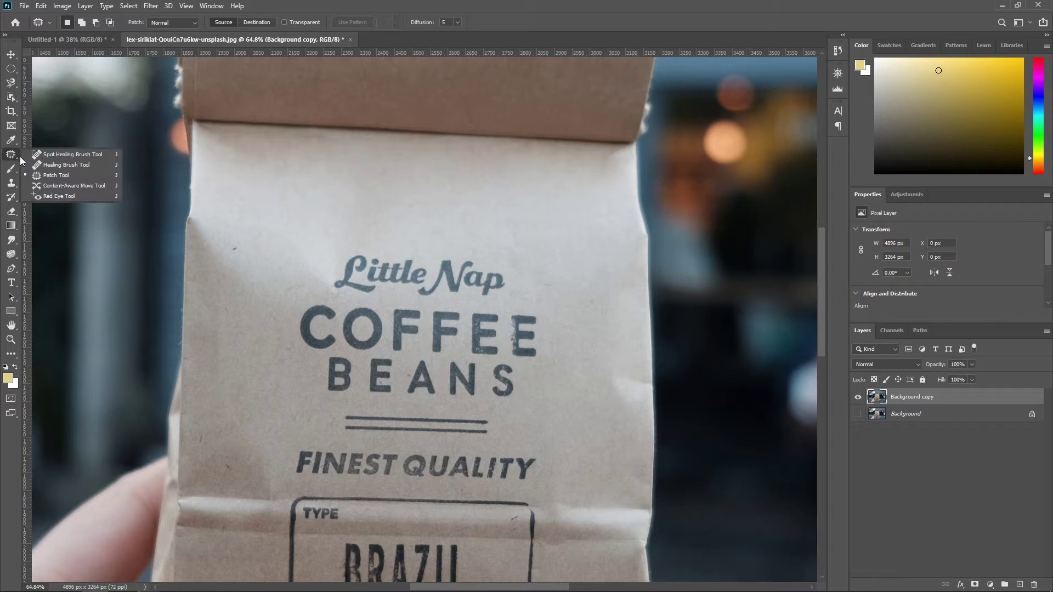
click(50, 175)
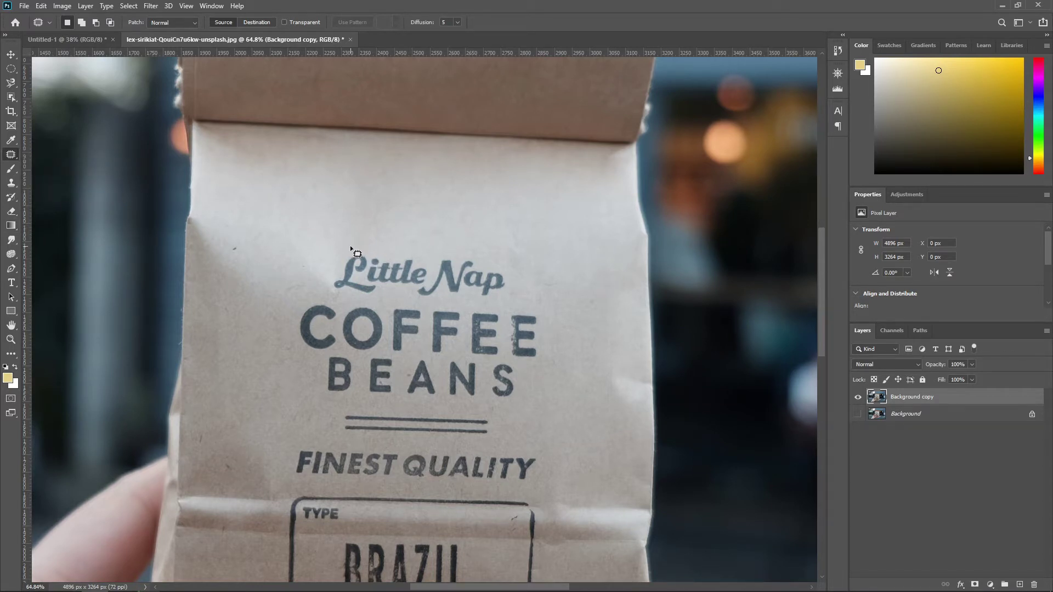
mouse_move(351, 248)
mouse_down()
mouse_move(339, 247)
mouse_move(331, 287)
mouse_up()
mouse_move(522, 289)
mouse_down()
mouse_move(477, 259)
mouse_move(345, 244)
mouse_move(400, 245)
mouse_move(425, 195)
mouse_move(472, 208)
mouse_up()
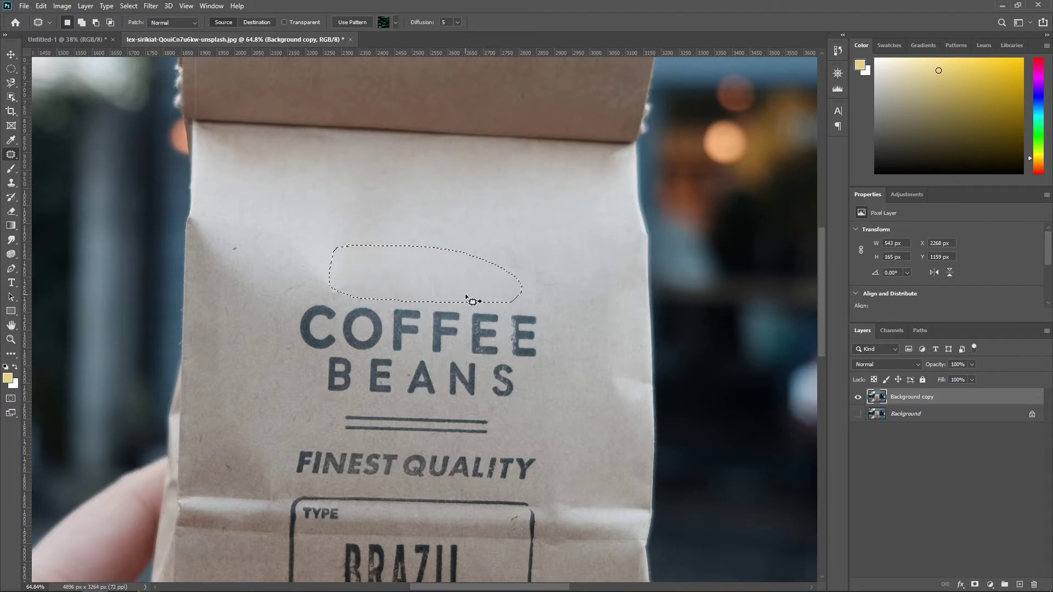
click(11, 55)
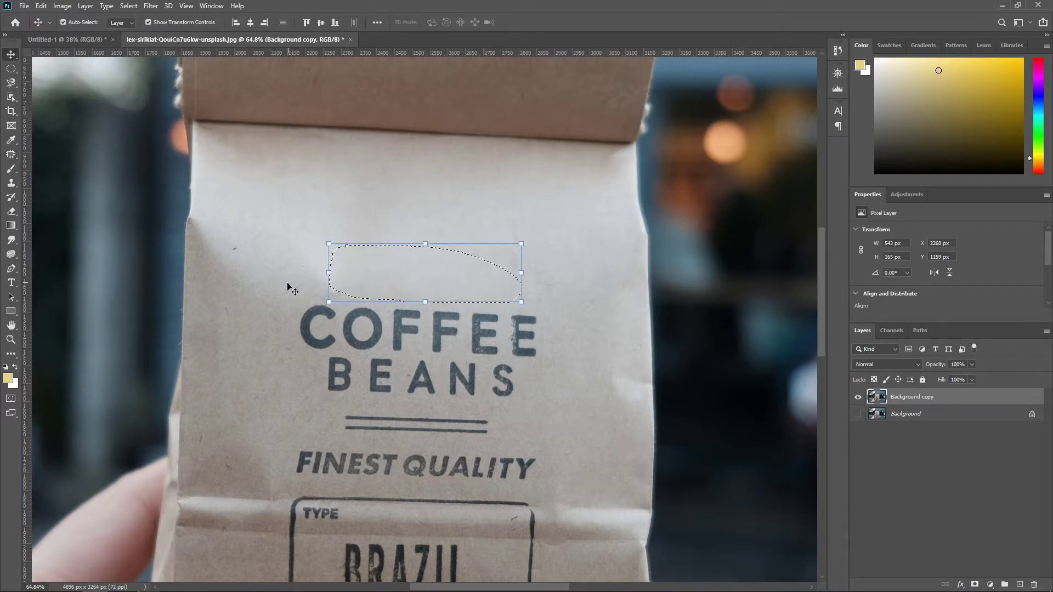
key(ctrl+d)
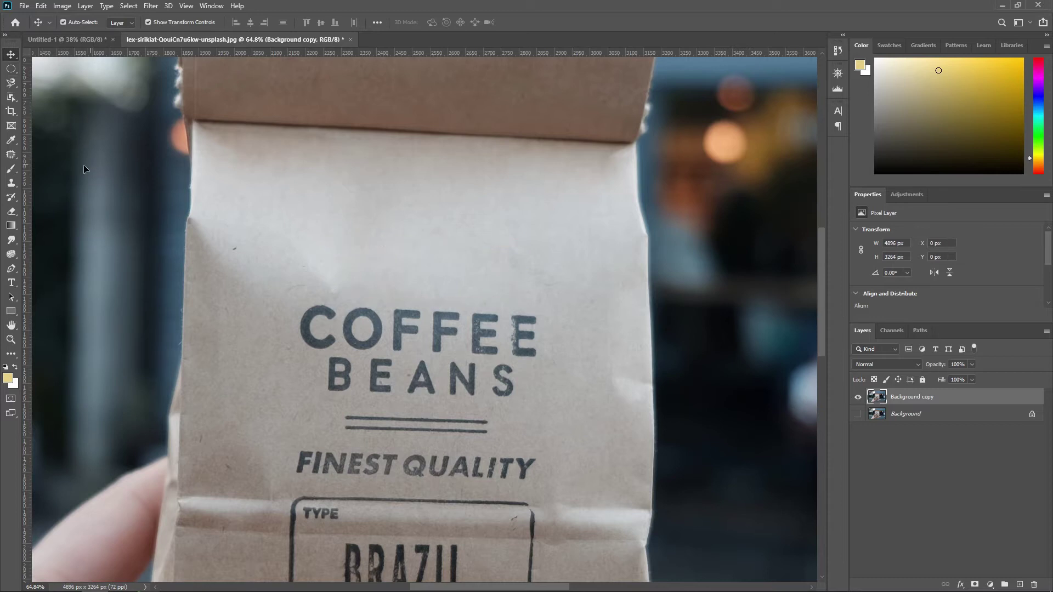
Patch out the word "COFFEE" using the blank area near the top of the bag, and clear the selection
click(11, 156)
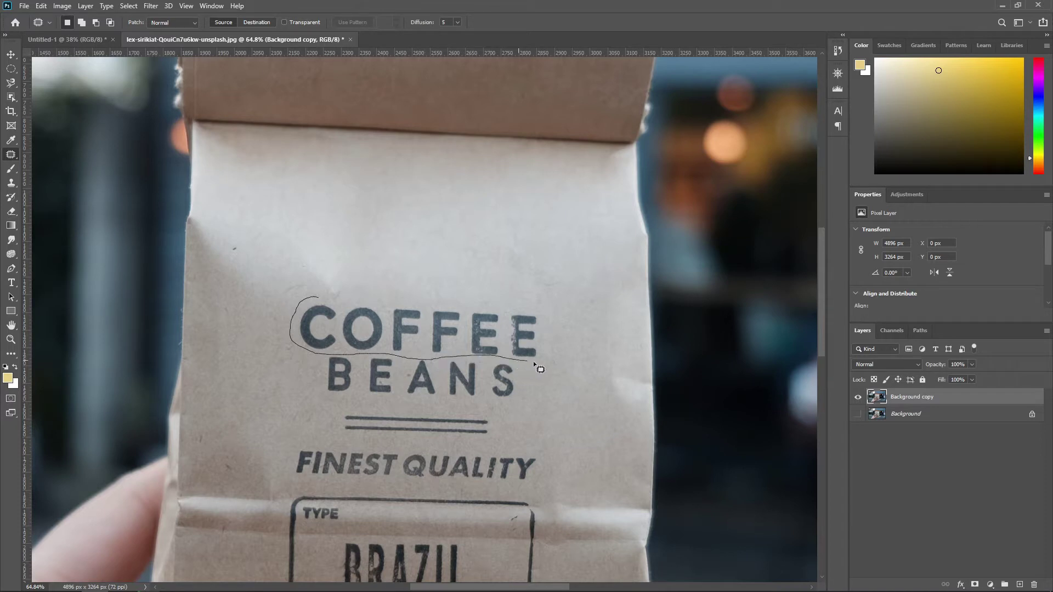
drag(493, 279, 317, 296)
mouse_move(381, 324)
mouse_down()
mouse_move(324, 211)
mouse_move(275, 204)
mouse_move(312, 169)
mouse_move(322, 202)
mouse_move(348, 212)
mouse_up()
key(ctrl+d)
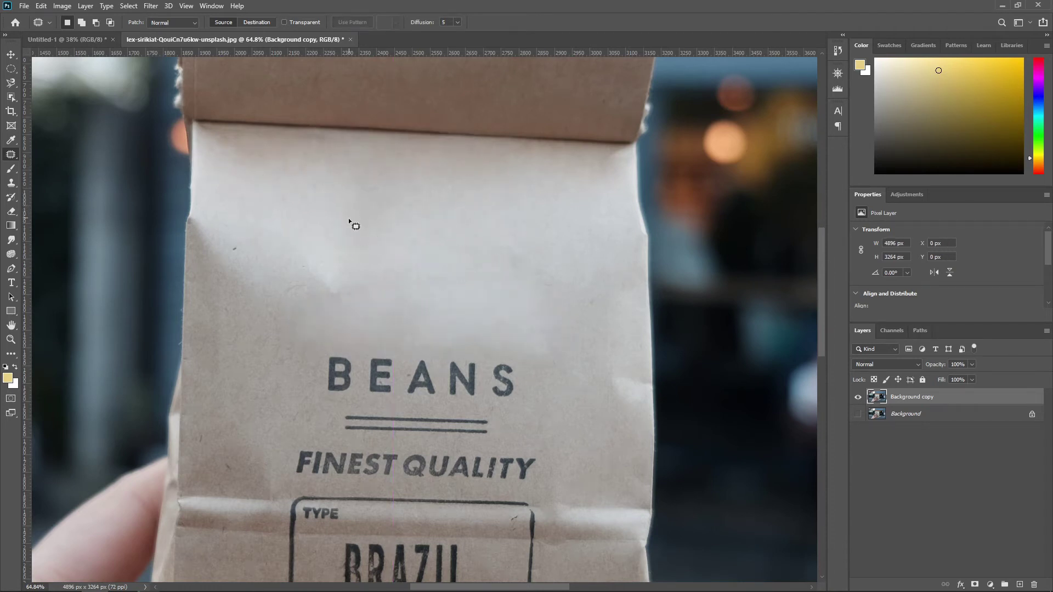
Patch out the word "BEANS" with the cleaned paper just above it, and clear the selection
mouse_move(327, 347)
mouse_down()
mouse_move(315, 383)
mouse_move(373, 403)
mouse_move(524, 400)
mouse_up()
drag(492, 354, 325, 353)
drag(400, 354, 484, 306)
key(ctrl+d)
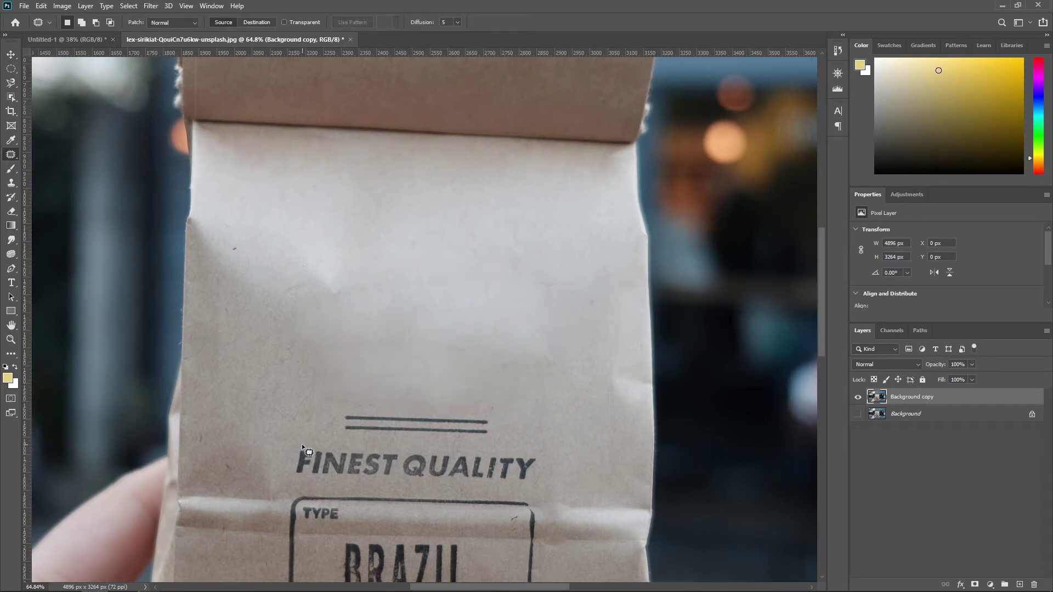
drag(452, 485, 547, 471)
drag(431, 451, 475, 367)
key(ctrl+d)
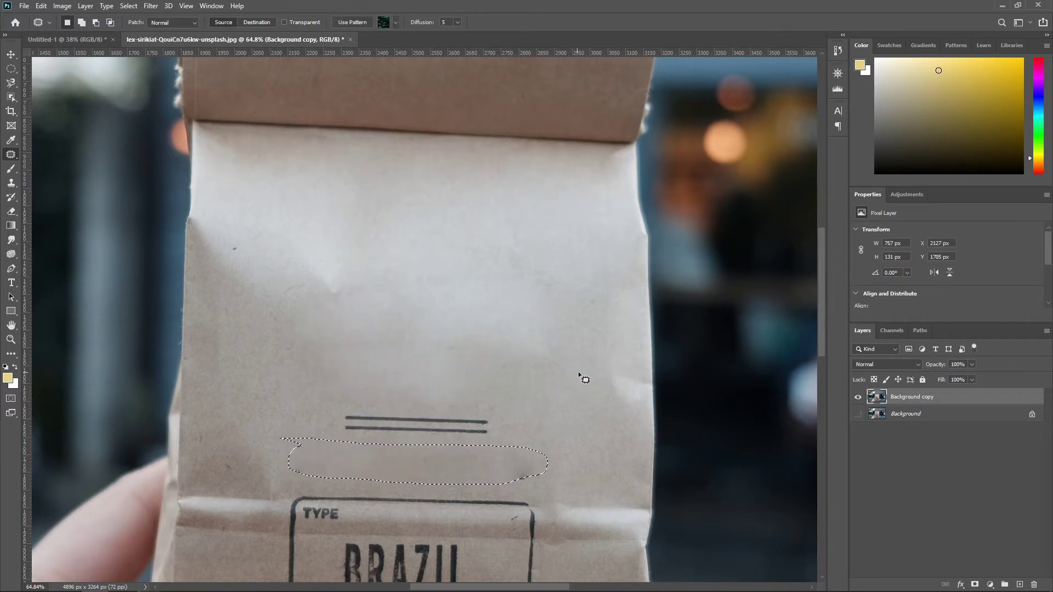
key(ctrl+z)
key(ctrl+z)
key(ctrl+d)
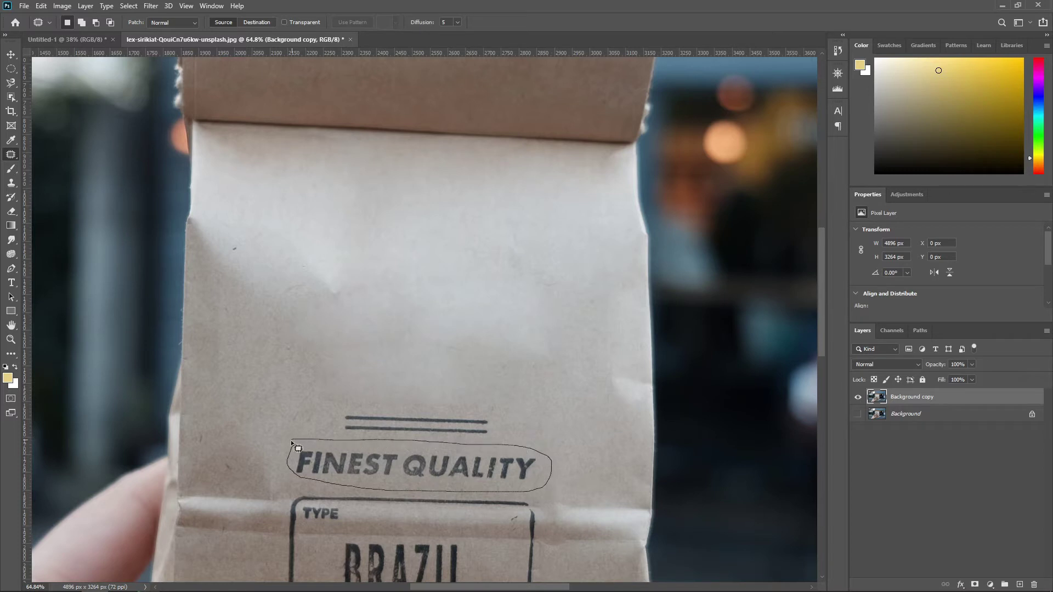
Patch out the "FINEST QUALITY" line with the blank paper above the double lines, and clear the selection
drag(296, 447, 291, 445)
mouse_move(373, 457)
mouse_down()
mouse_move(420, 413)
mouse_move(425, 372)
mouse_move(461, 369)
mouse_move(442, 369)
mouse_up()
key(ctrl+d)
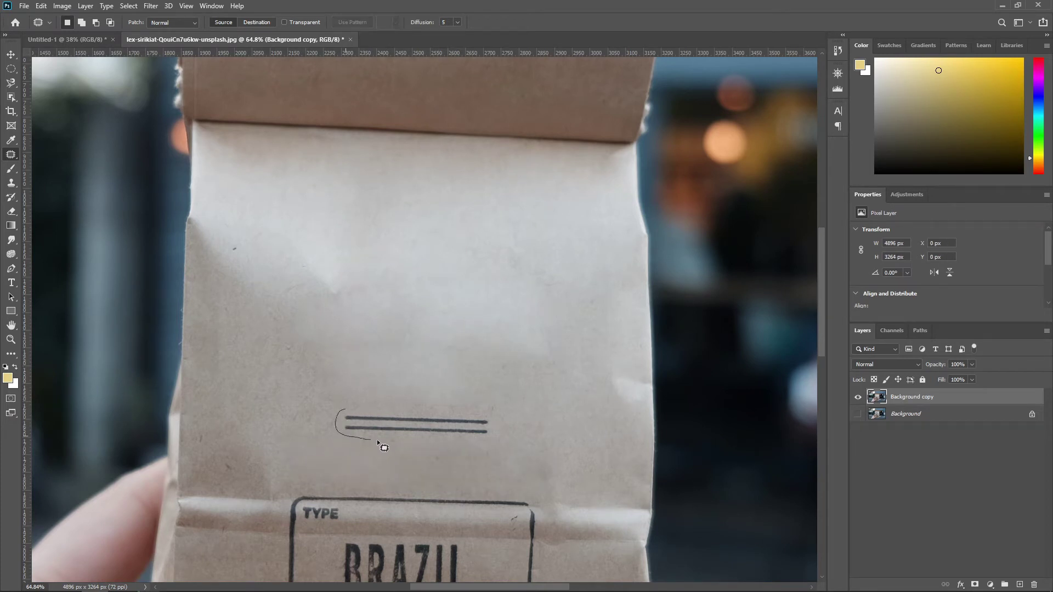
drag(429, 443, 430, 444)
key(ctrl+d)
Patch out the word "BRAZIL" inside the label frame using plain paper from the bag's upper left area, and deselect
scroll(265, 486, down, 2)
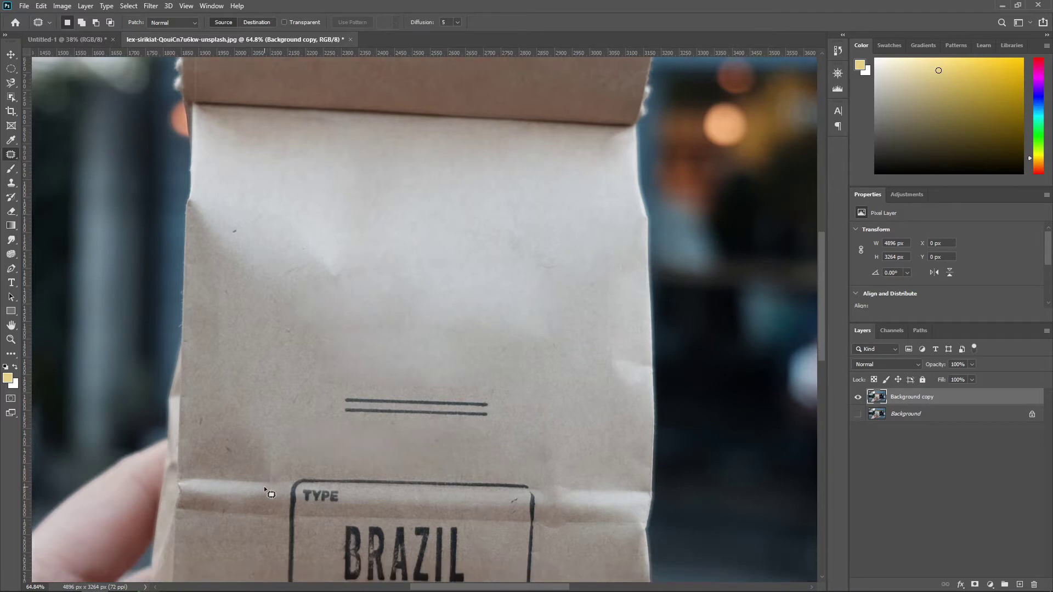
scroll(263, 488, down, 1)
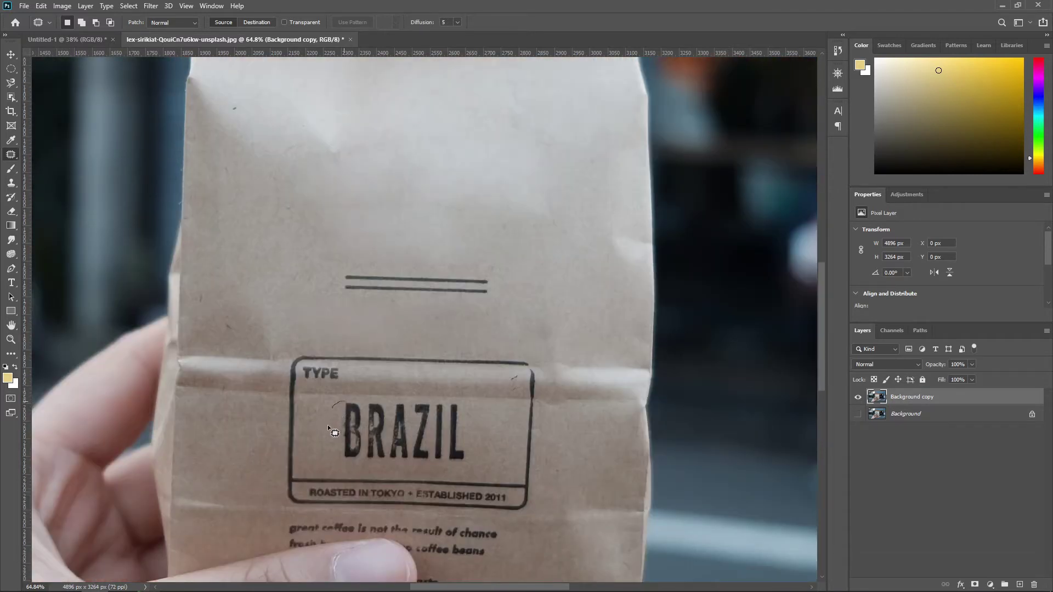
mouse_move(334, 433)
mouse_down()
mouse_move(383, 463)
mouse_move(448, 466)
mouse_up()
key(ctrl+d)
mouse_move(336, 403)
mouse_down()
mouse_move(333, 456)
mouse_move(354, 467)
mouse_move(464, 469)
mouse_up()
drag(334, 399, 336, 403)
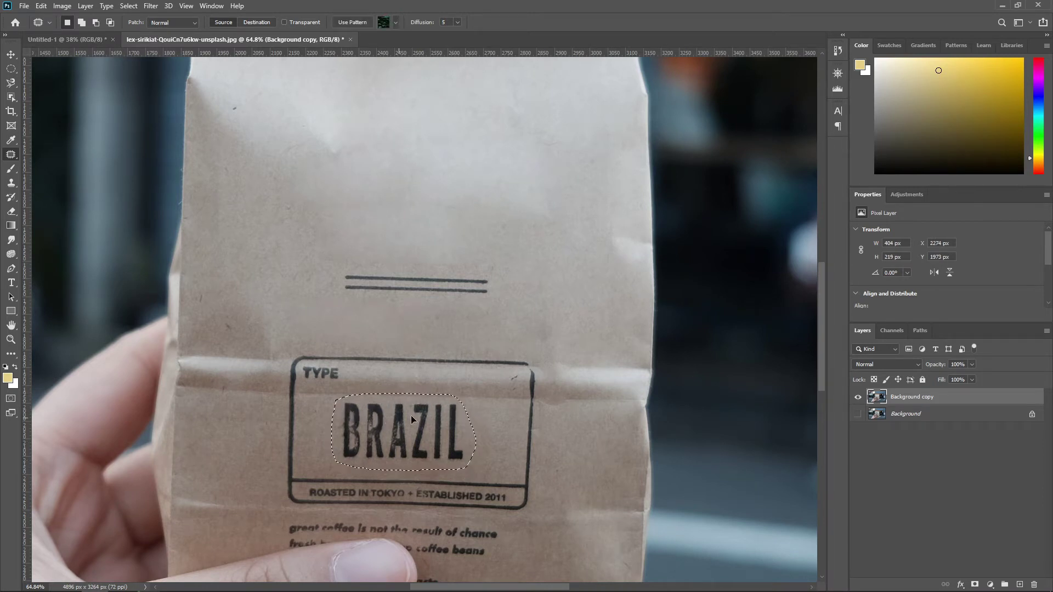
drag(410, 415, 242, 203)
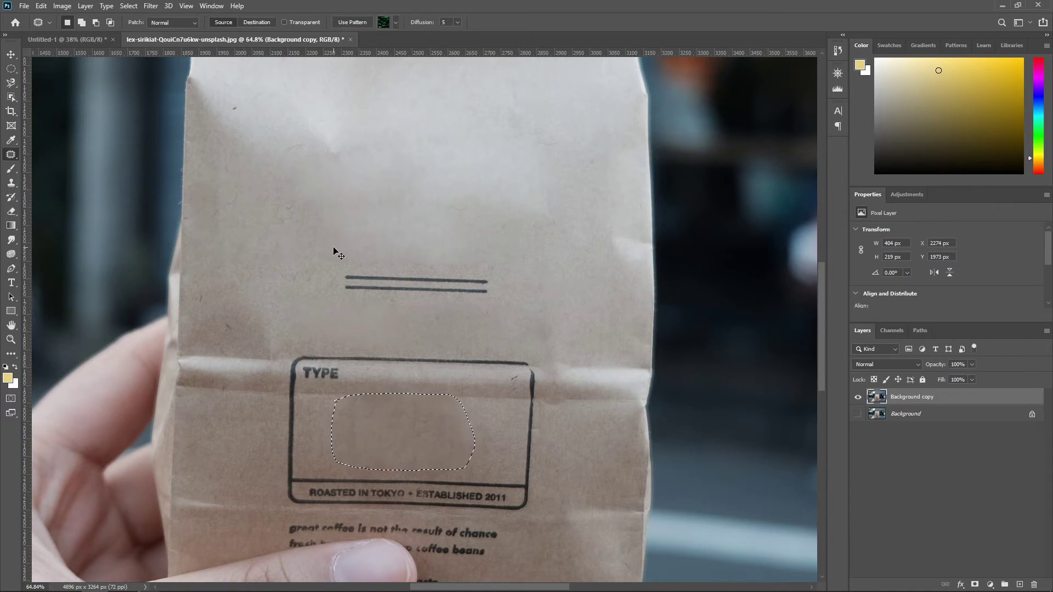
key(ctrl+d)
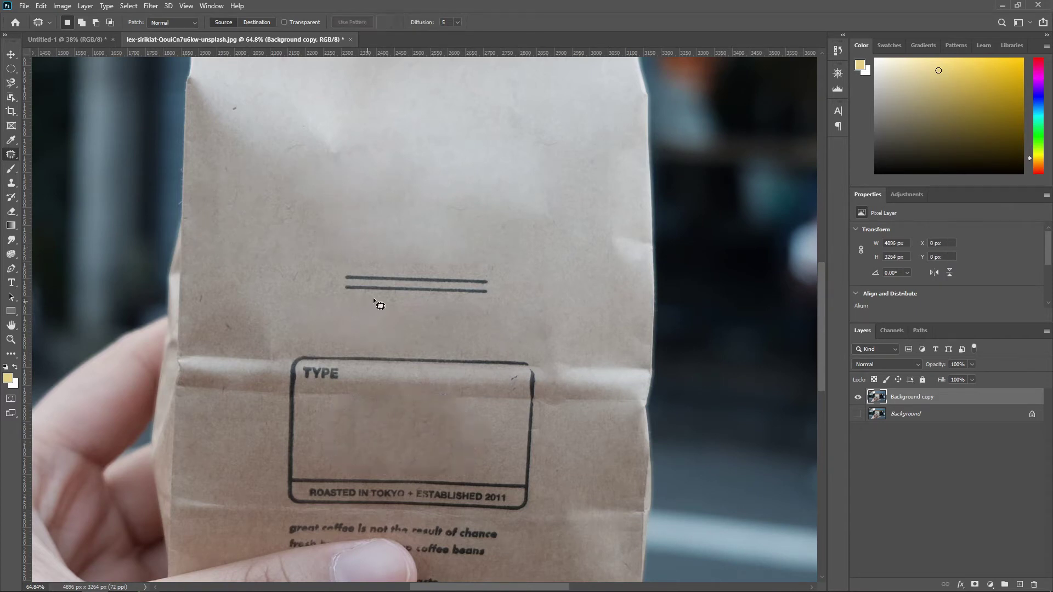
Duplicate the Background copy layer and rename the duplicate MOCKUP
scroll(348, 466, down, 5)
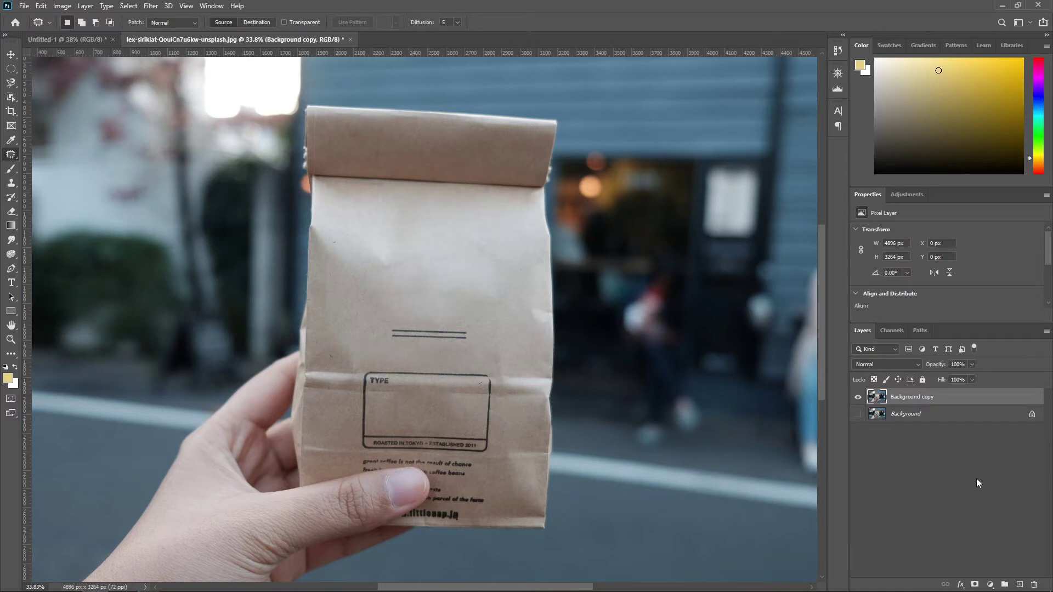
right_click(962, 394)
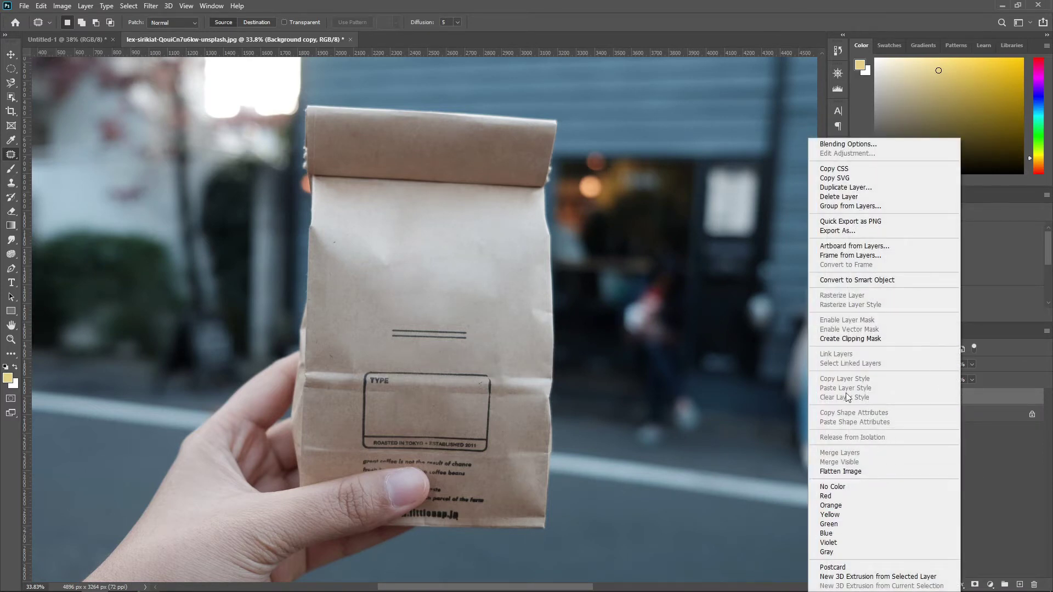
click(856, 187)
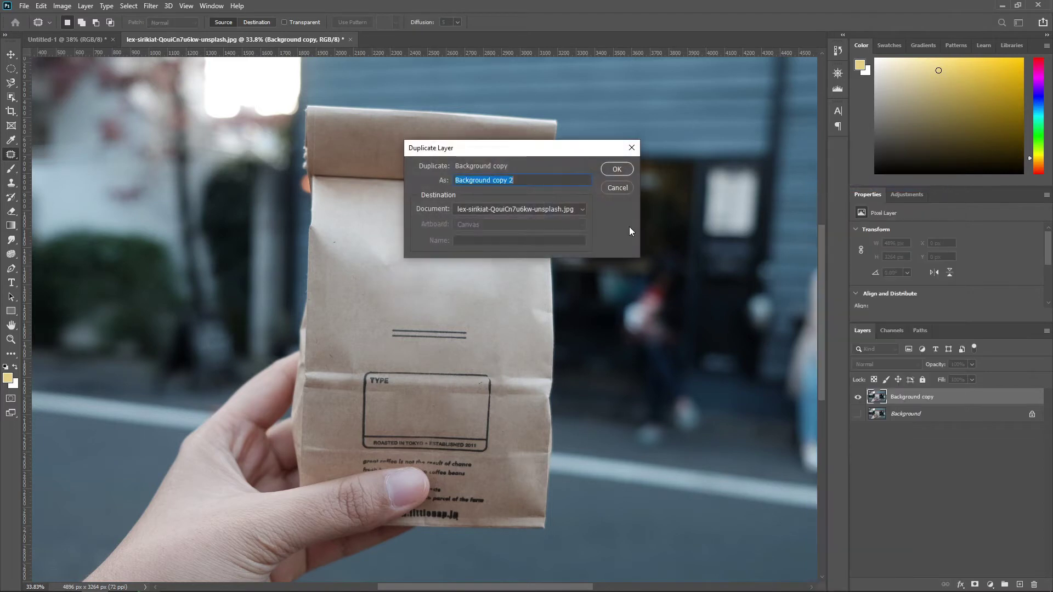
click(615, 170)
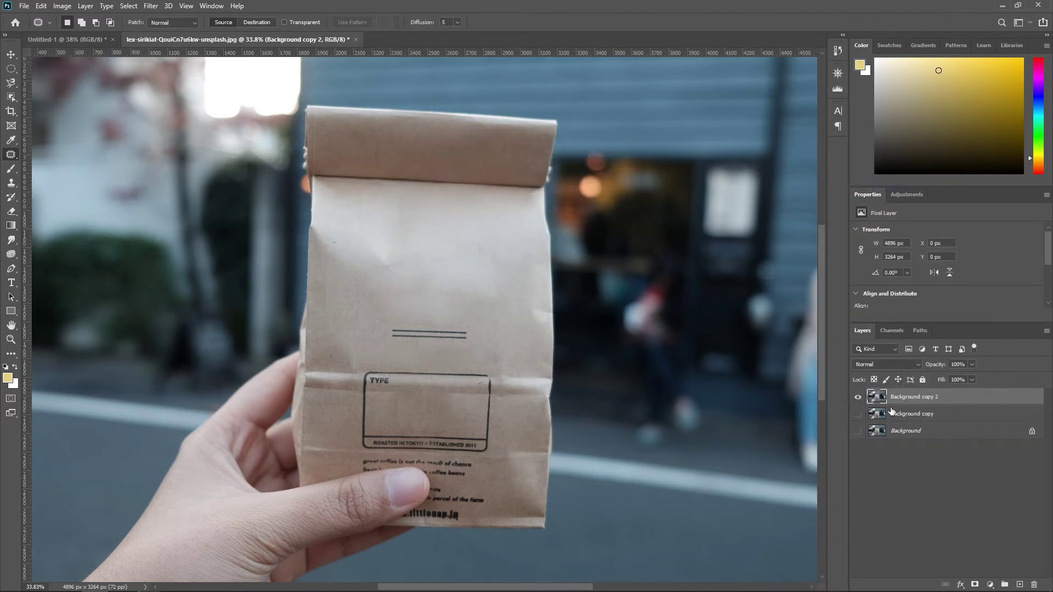
double_click(915, 397)
text(MOCKUP)
key(Return)
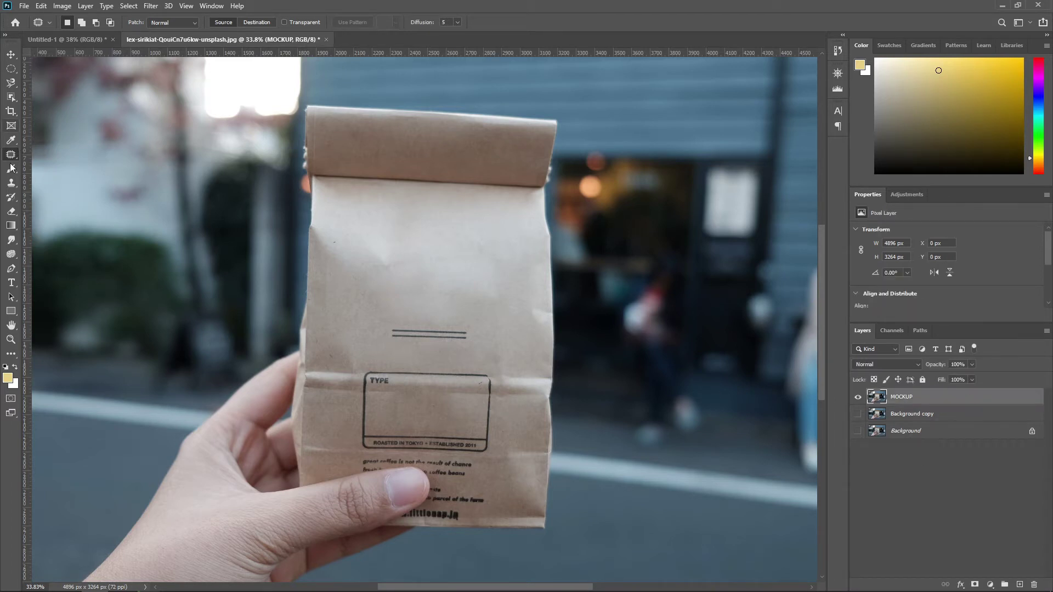
Add a text box about 567 × 160 px on the bag's upper part reading "brand", in the Old London font
click(11, 282)
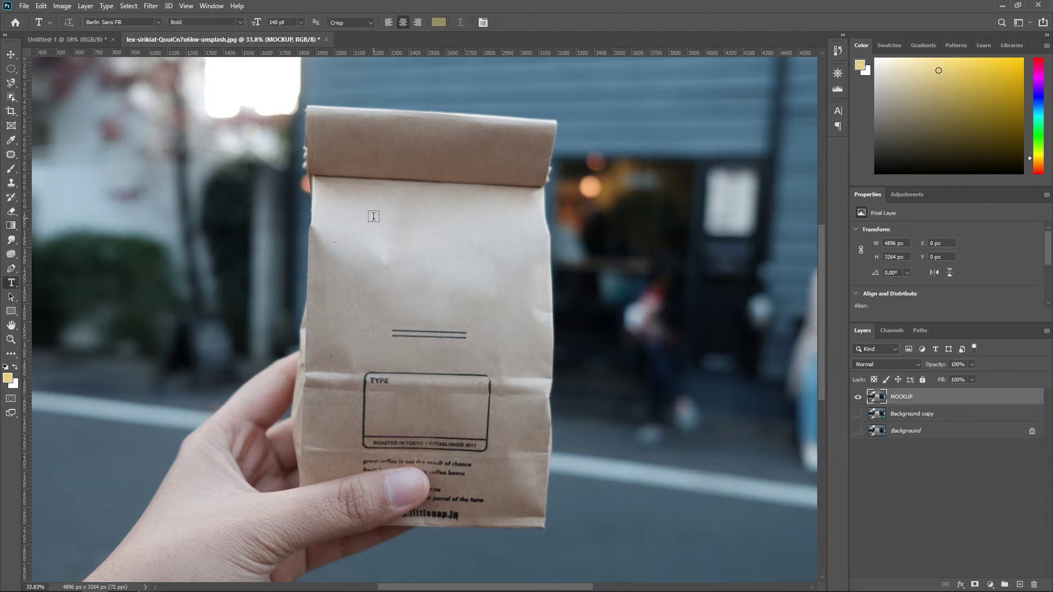
drag(373, 219, 478, 247)
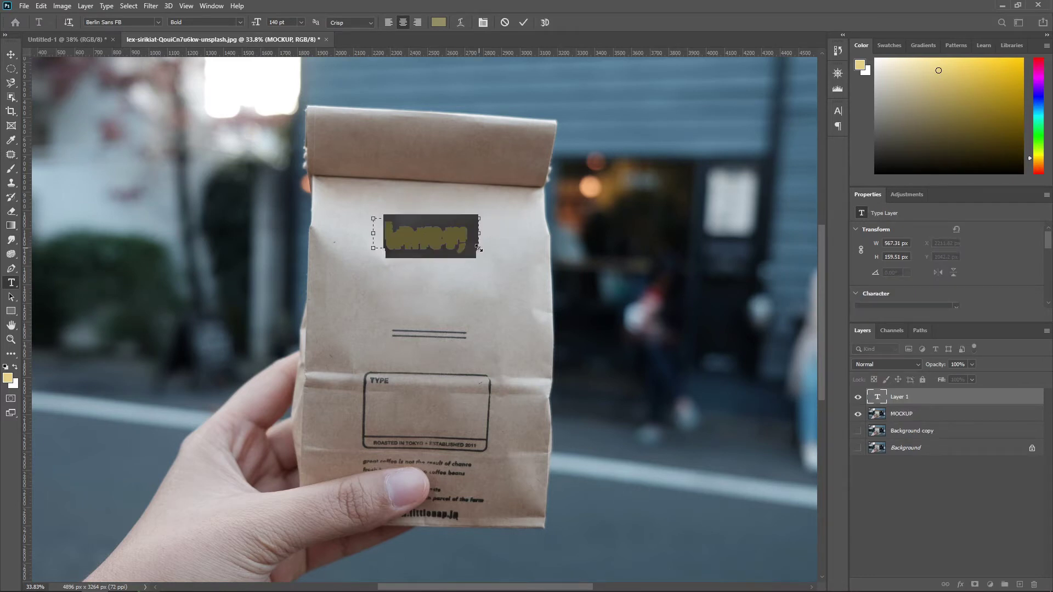
text(brand)
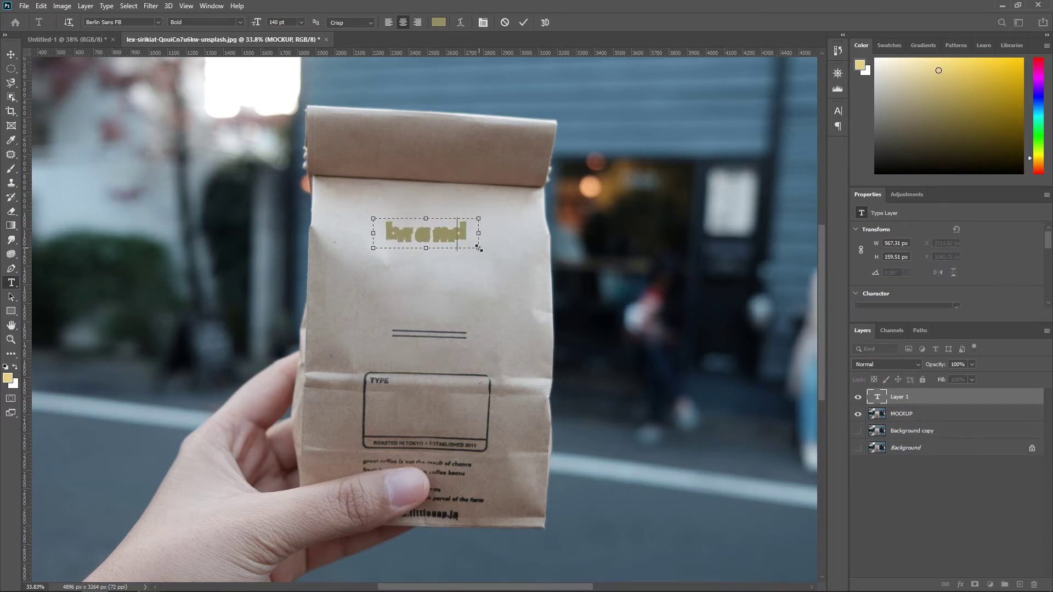
key(ctrl+a)
click(158, 22)
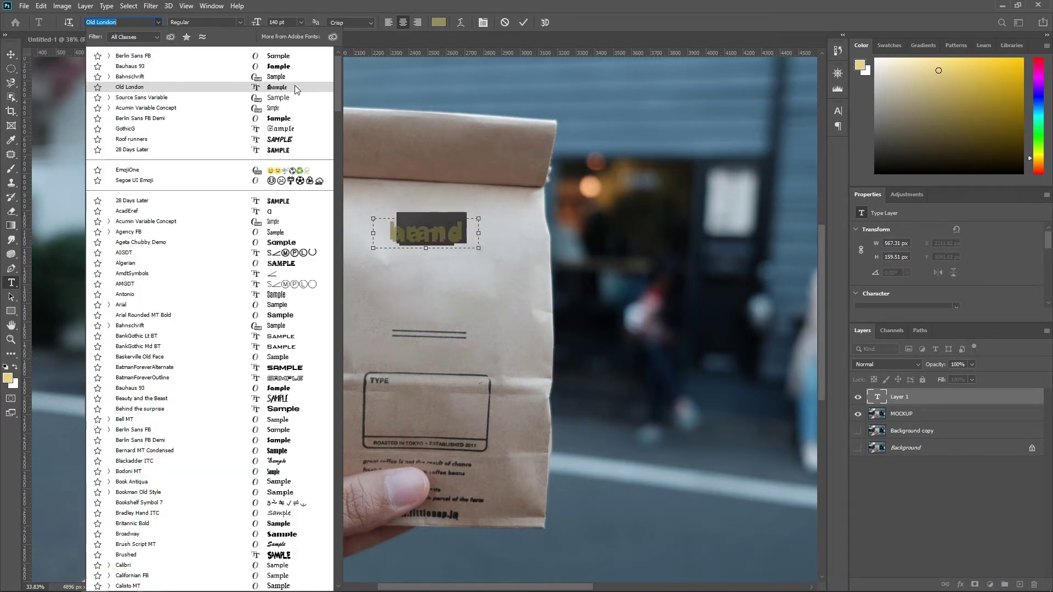
click(295, 86)
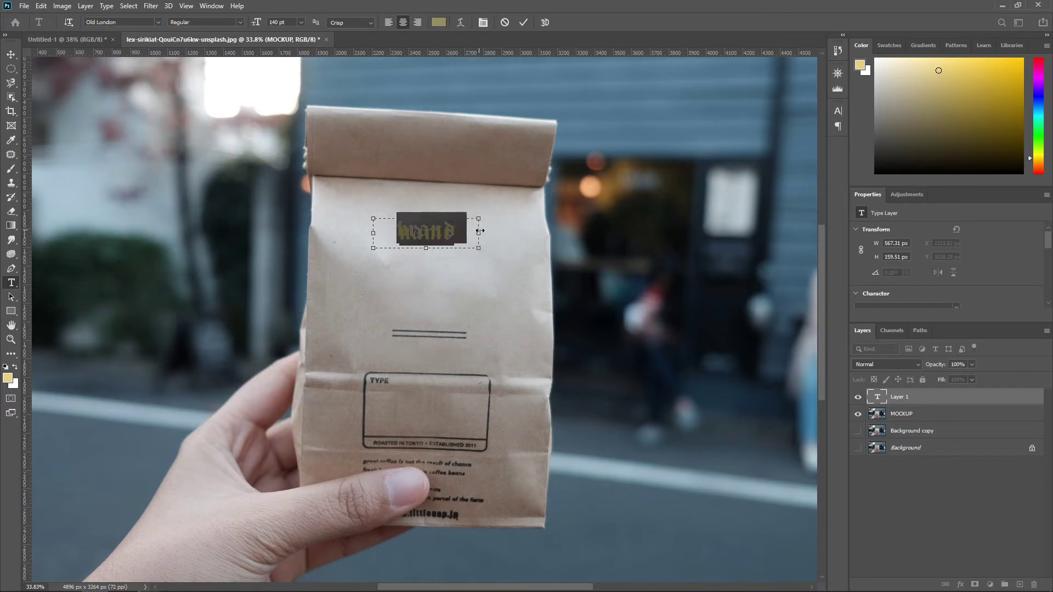
Widen the text box to about 1043 px and change its text to "Brand name"
drag(478, 233, 567, 244)
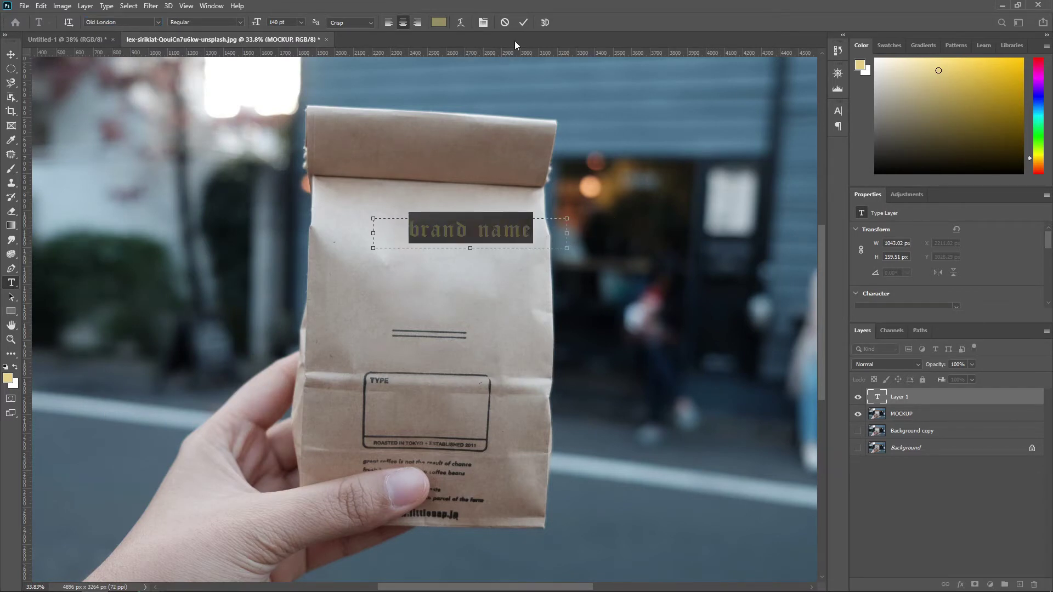
click(523, 23)
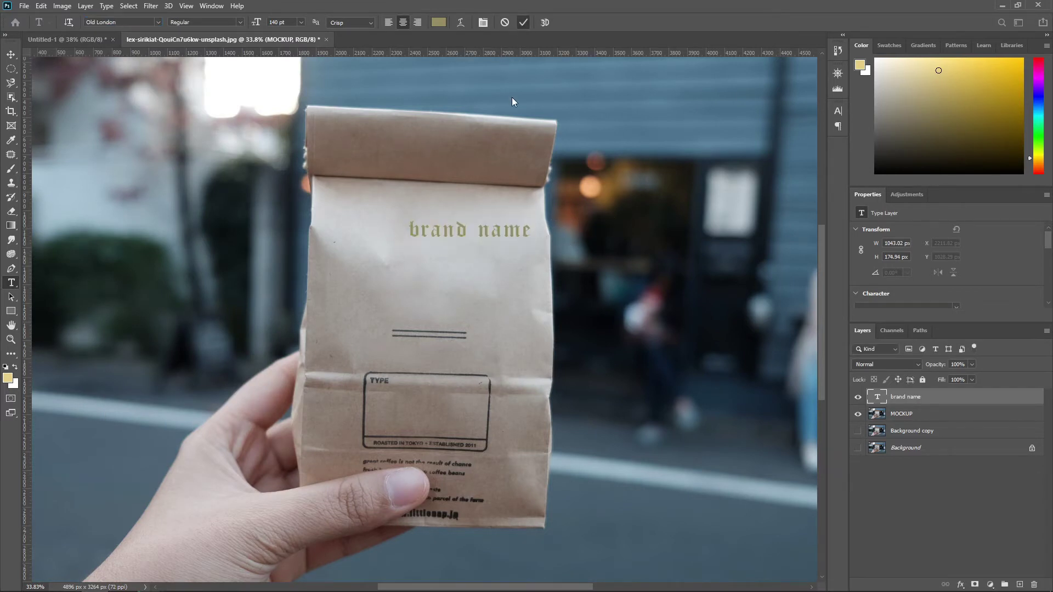
click(424, 236)
key(BackSpace)
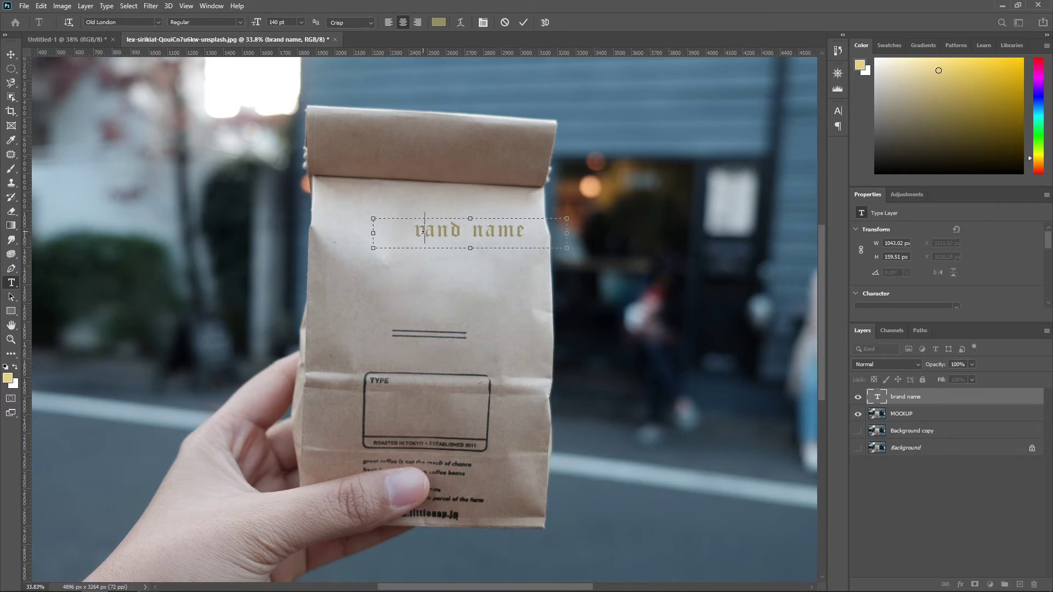
text(B)
click(523, 23)
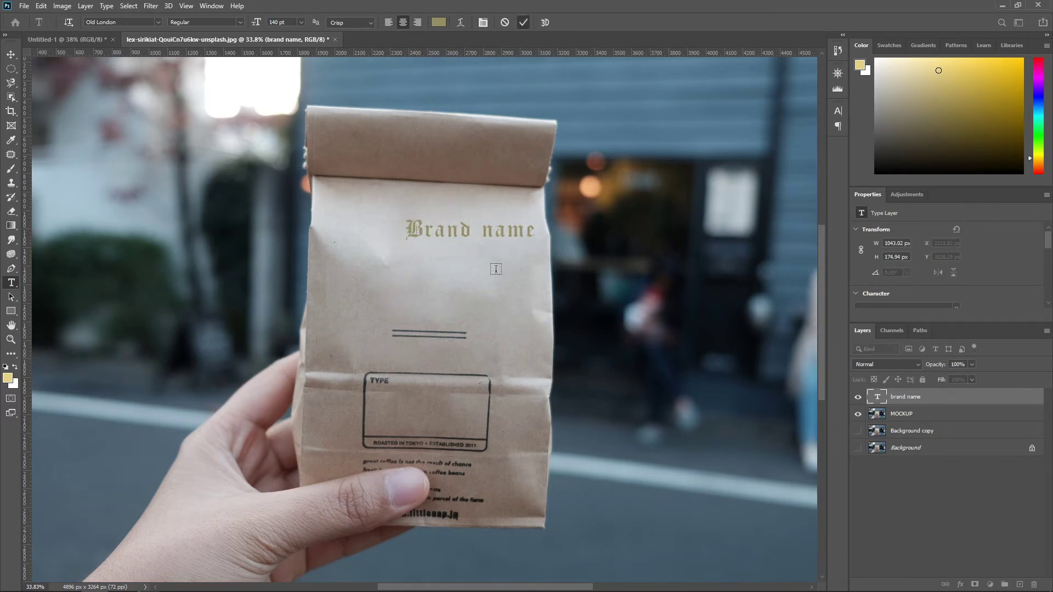
Change the lettering to "Brand Name" and move it to the horizontal middle of the bag's upper part
click(494, 231)
key(BackSpace)
text(N)
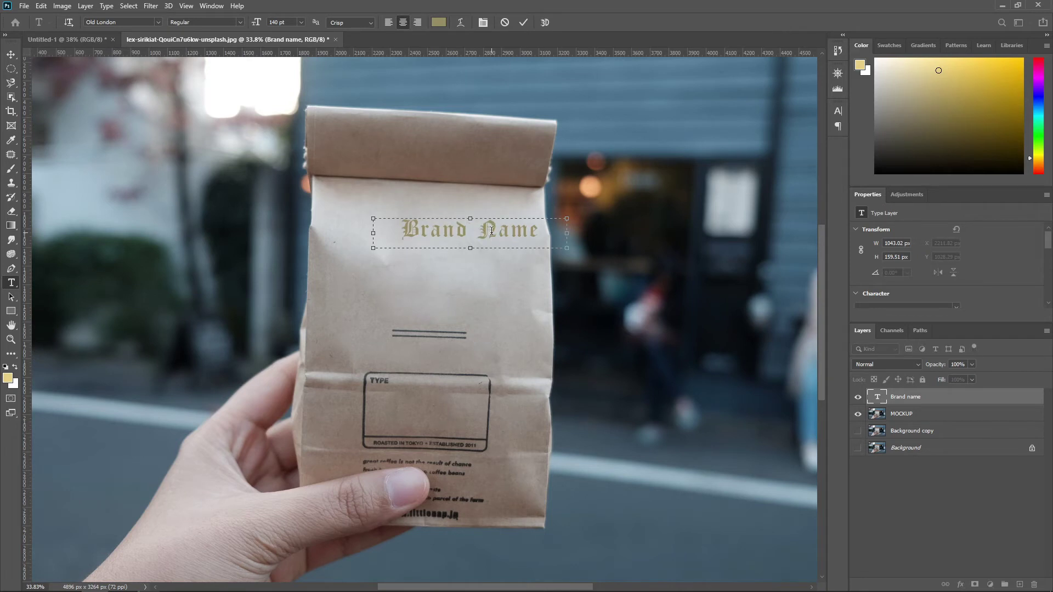
click(524, 22)
drag(511, 235, 472, 246)
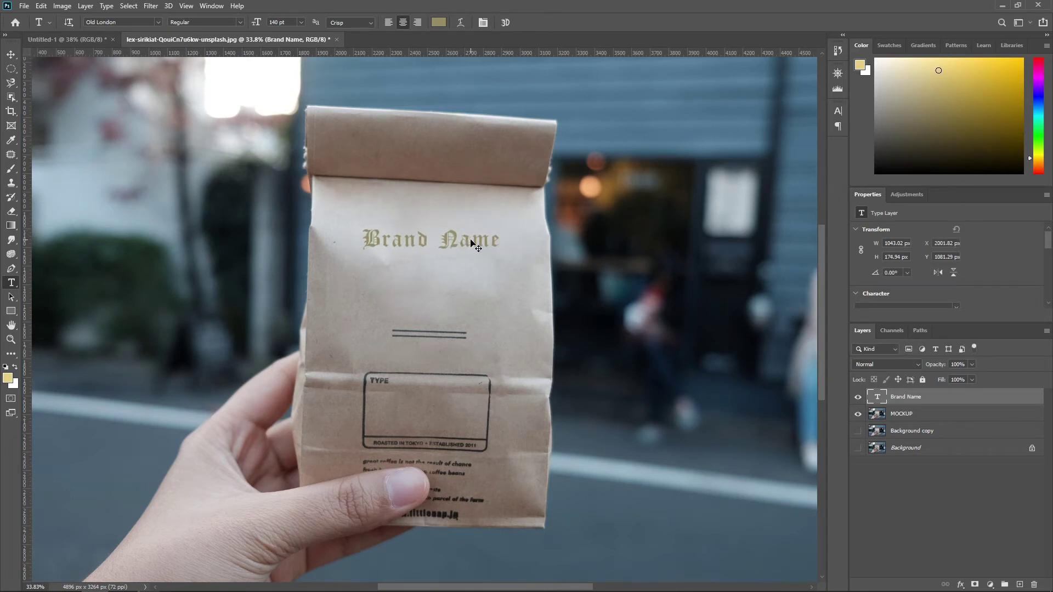
Rotate the Brand Name text 2.38° clockwise to follow the bag's tilt and set its layer blend mode to Overlay
key(ctrl+t)
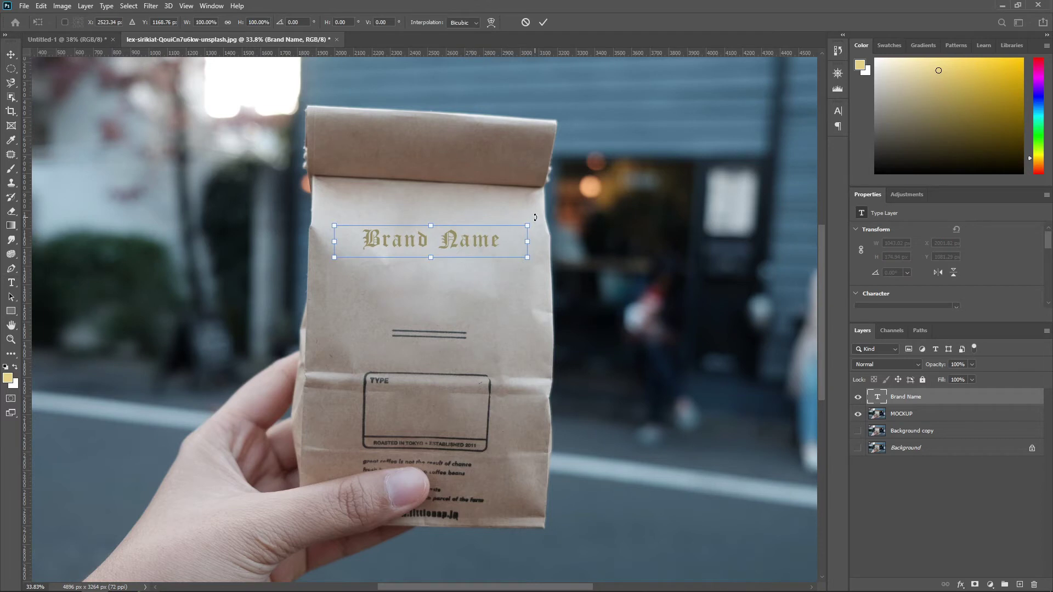
drag(535, 217, 536, 221)
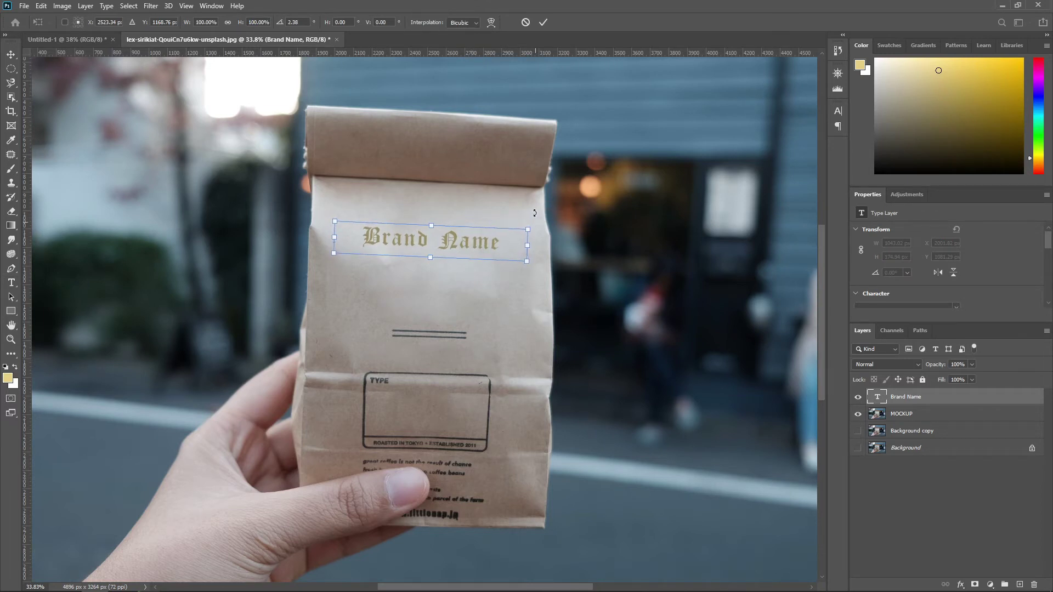
click(541, 22)
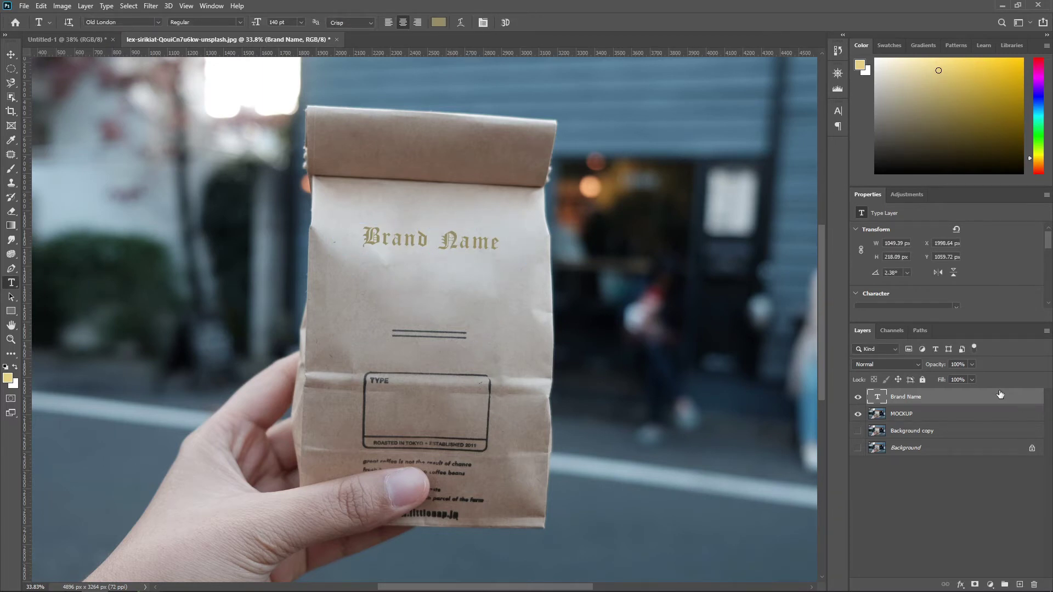
click(887, 364)
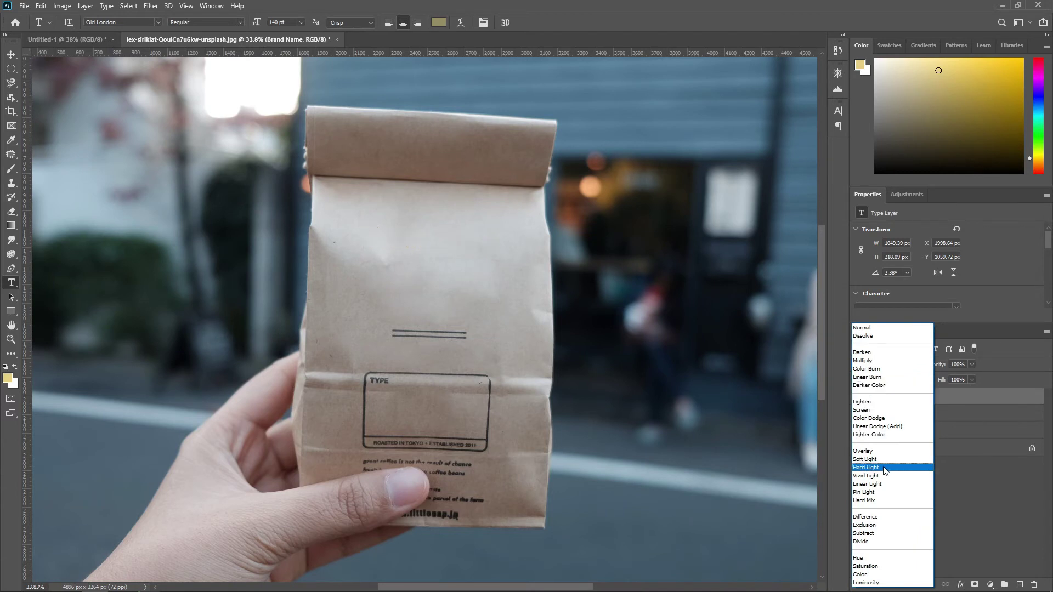
click(889, 453)
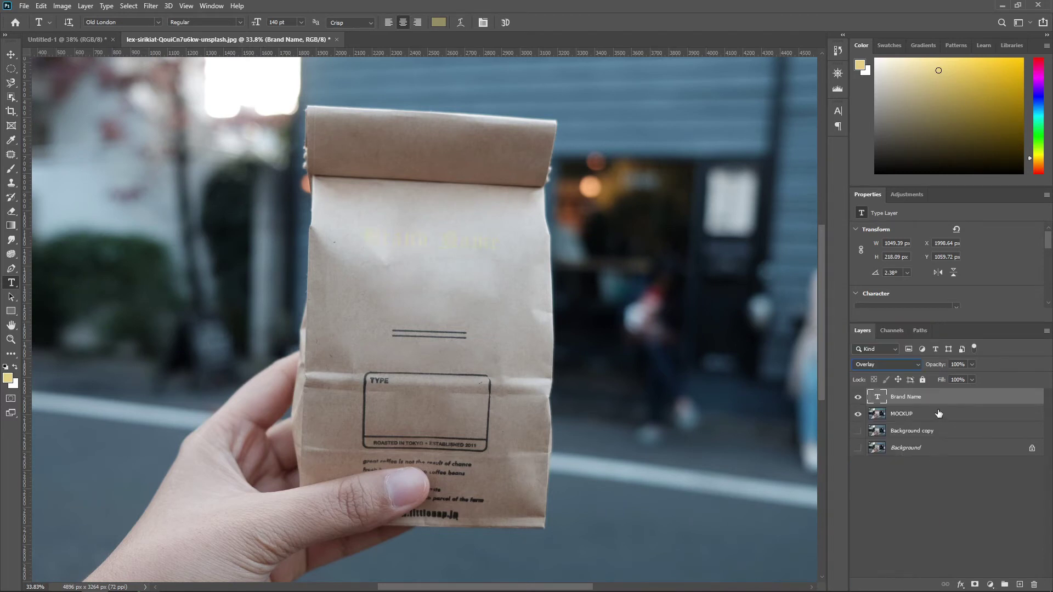
Recolour the whole Brand Name text to dark olive brown, hex 362f04
click(438, 234)
key(ctrl+a)
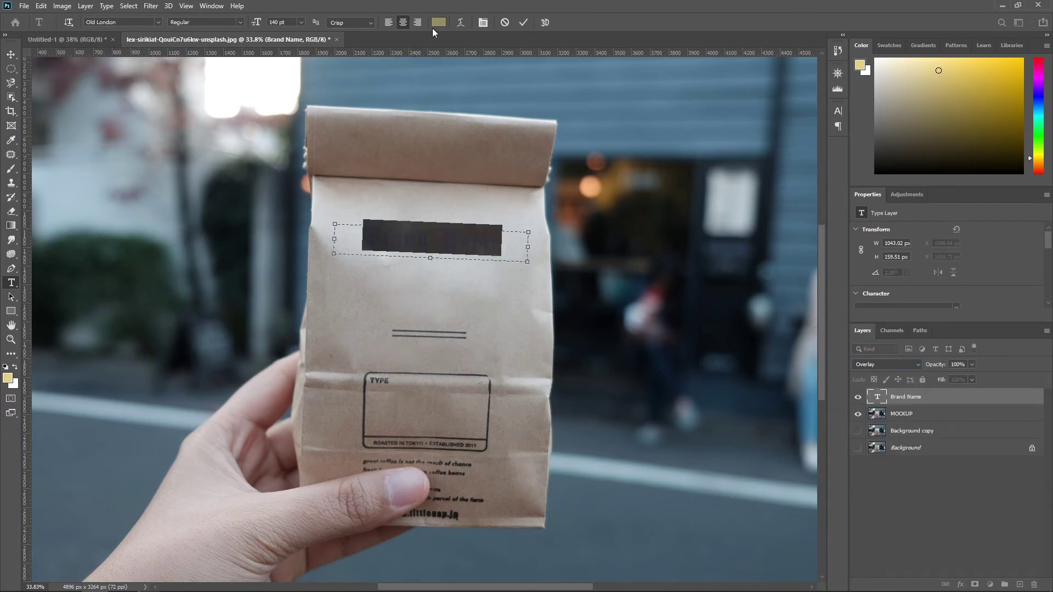
click(436, 24)
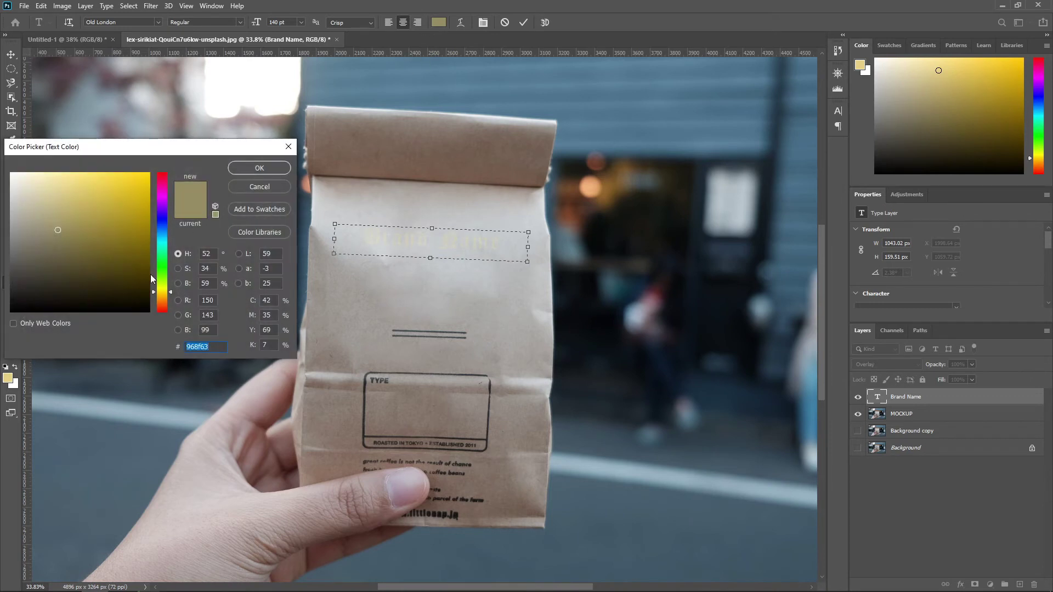
mouse_move(127, 258)
mouse_down()
mouse_move(137, 253)
mouse_move(141, 282)
mouse_up()
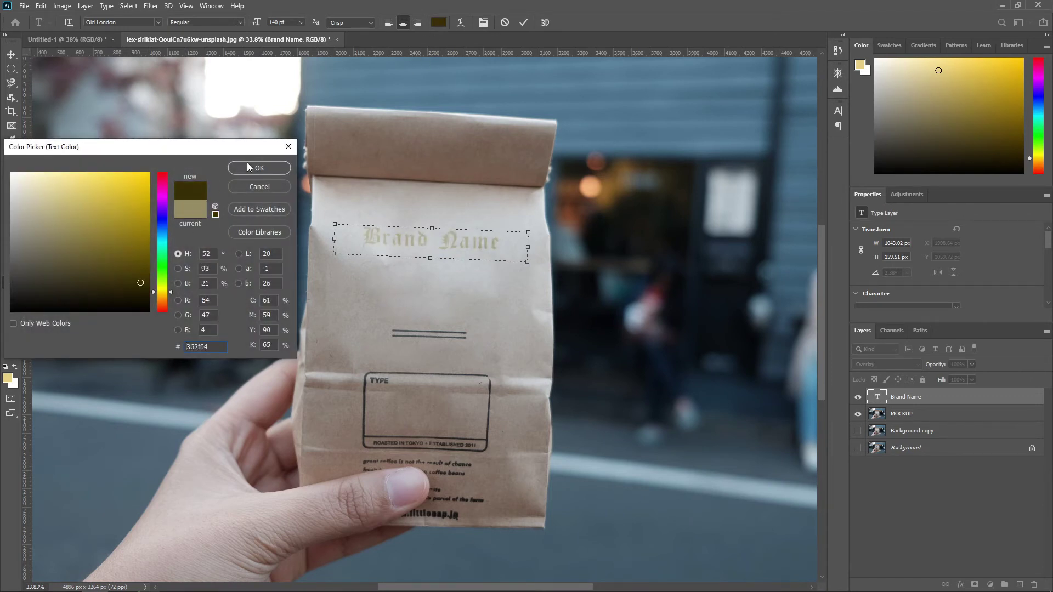
click(249, 166)
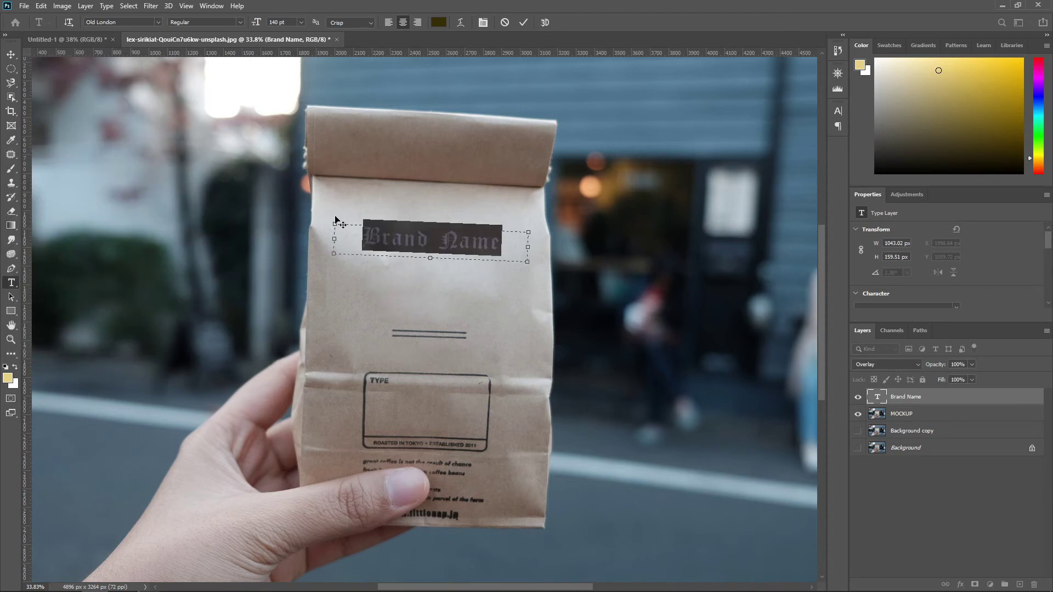
click(525, 23)
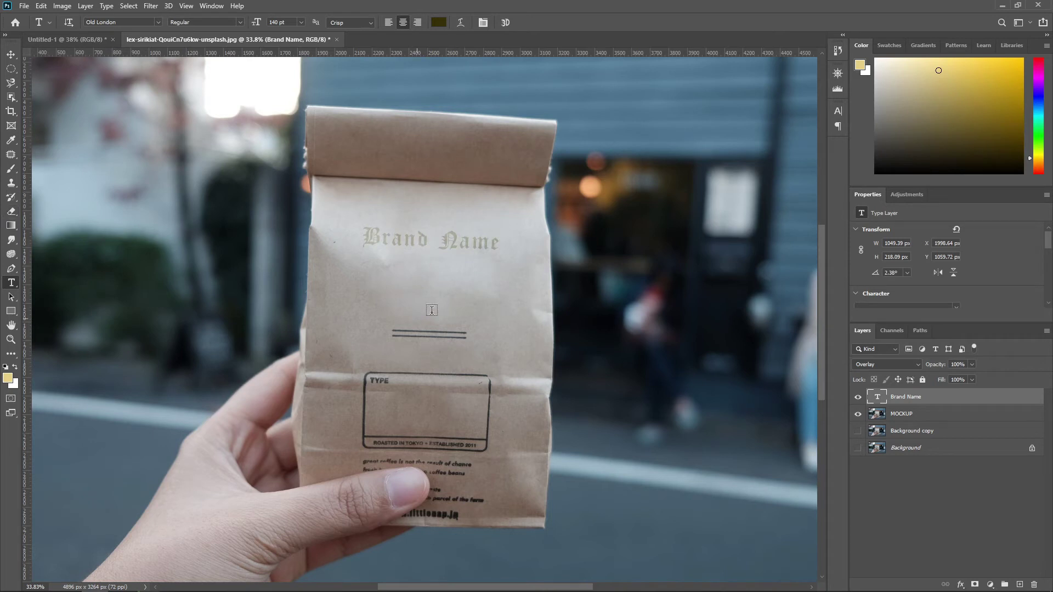
Add a text box about 898 × 192 px below Brand Name reading "MOCKUP", in the Berlin Sans FB Demi font
drag(345, 273, 512, 306)
text(MOCKUP)
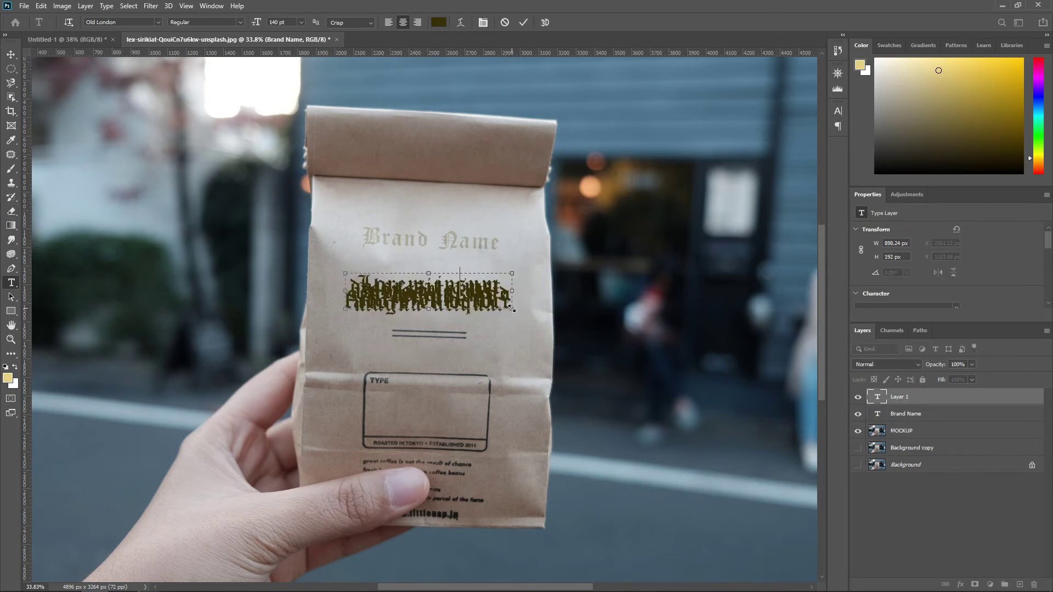
key(ctrl+a)
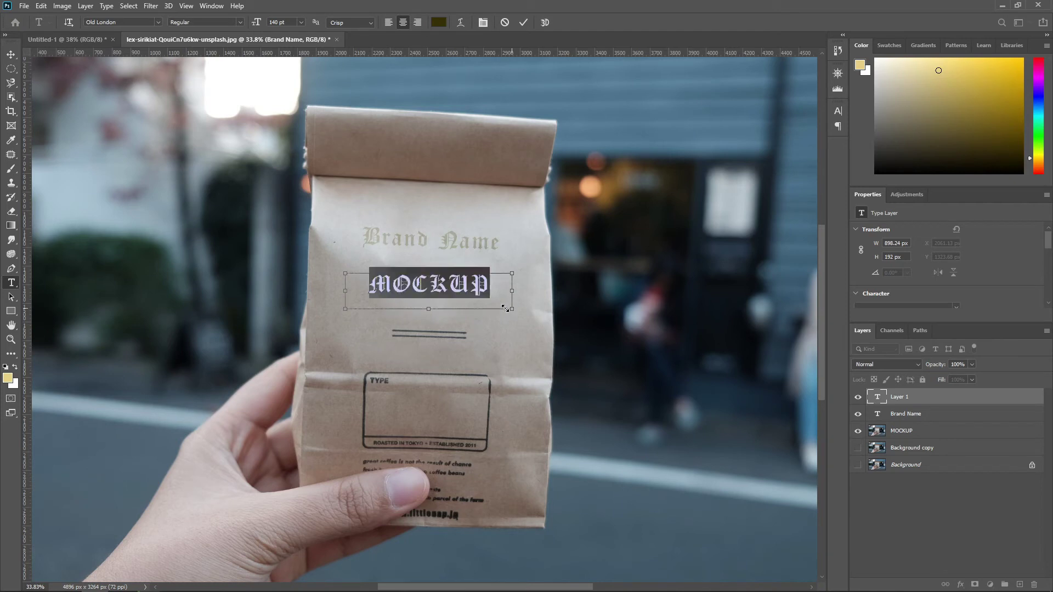
click(157, 22)
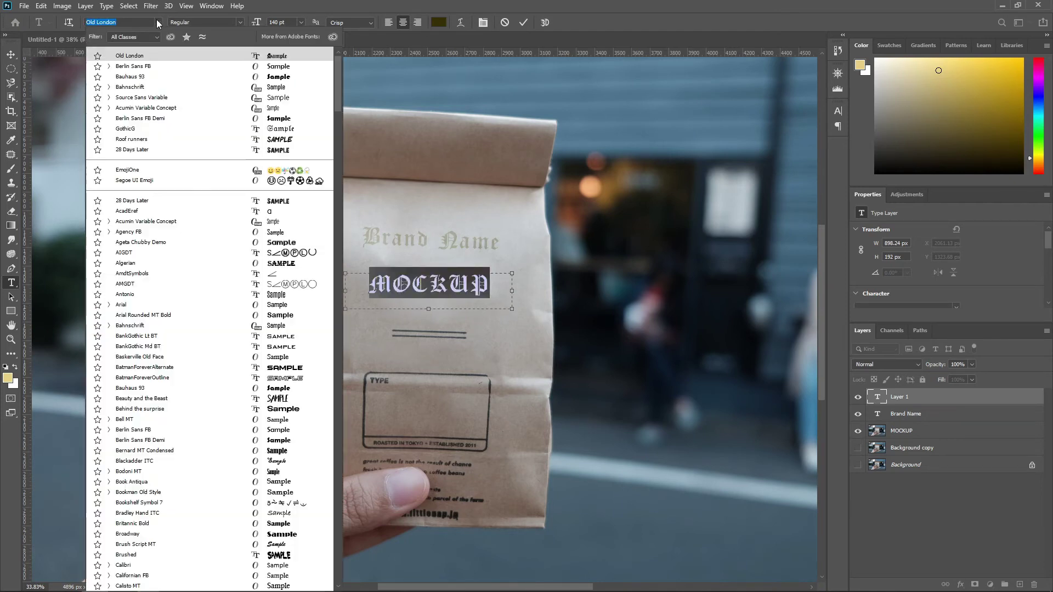
key(Down)
key(Down)
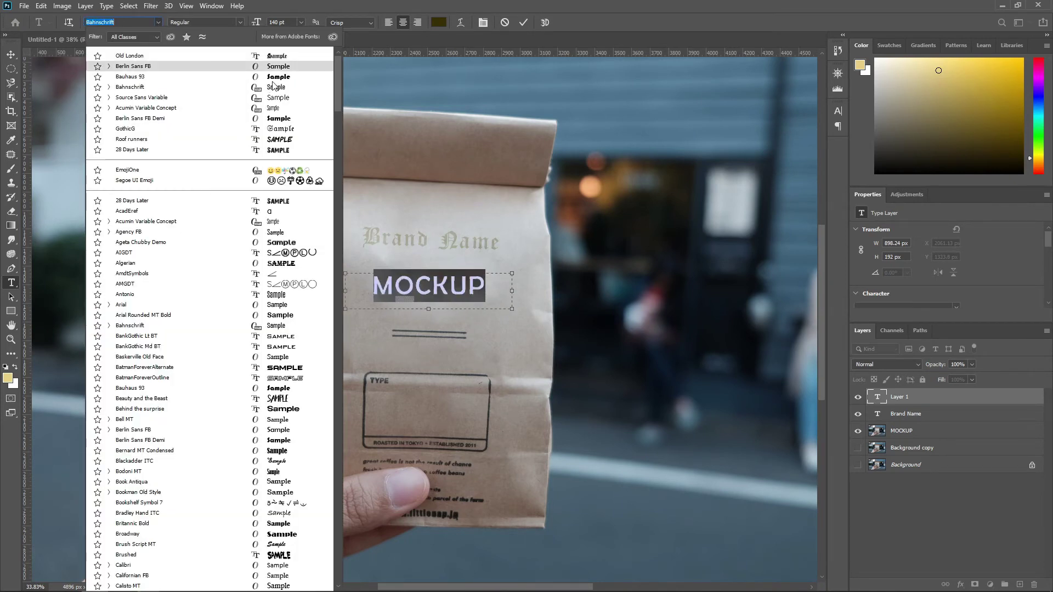
key(Down)
key(Down)
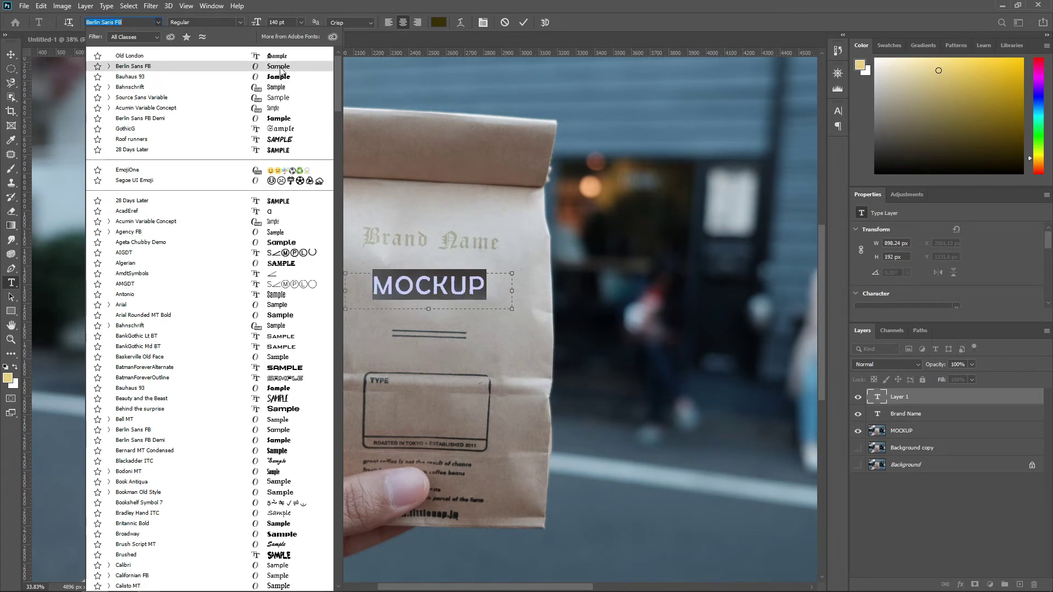
click(305, 119)
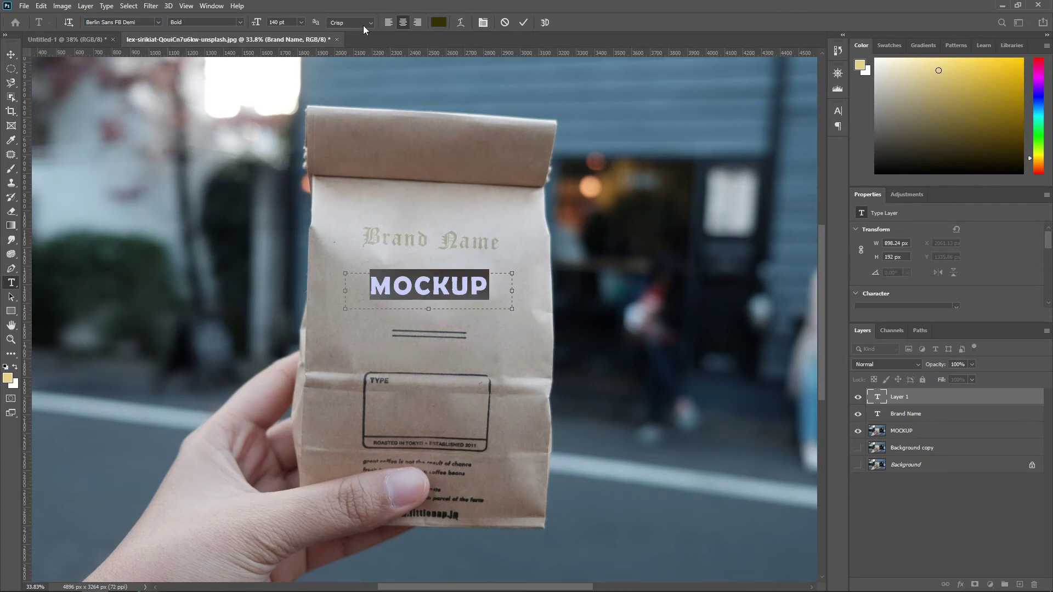
Enlarge the MOCKUP text to 195 pt
scroll(281, 24, up, 20)
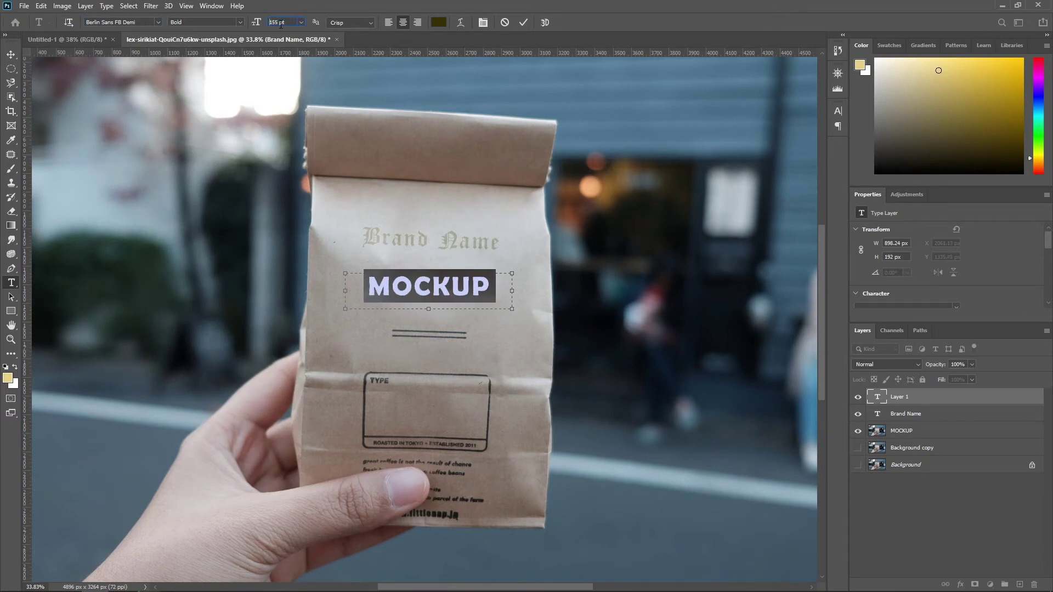
scroll(281, 24, up, 10)
scroll(280, 24, up, 20)
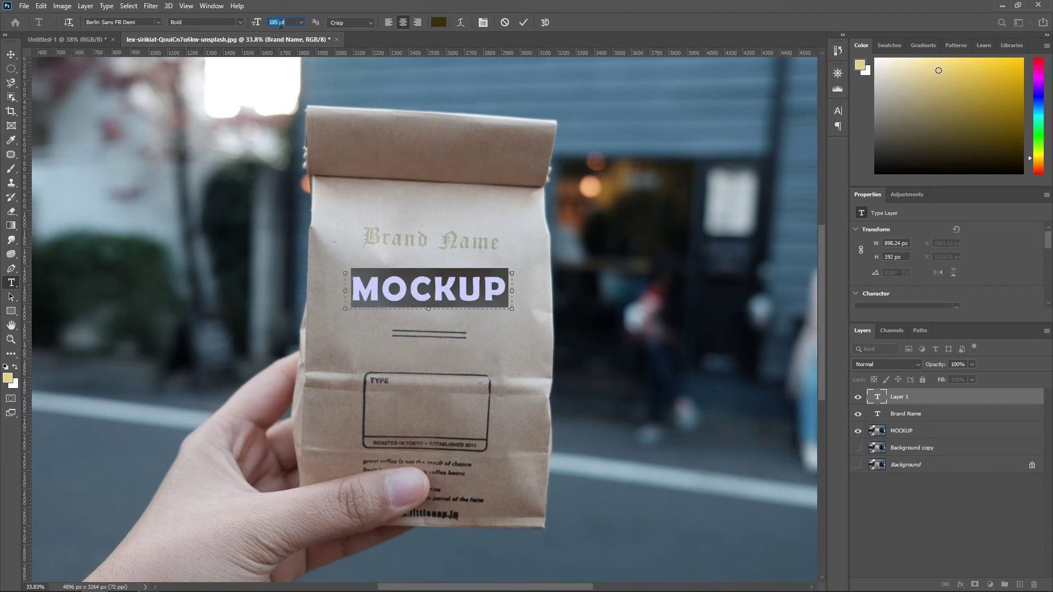
click(527, 24)
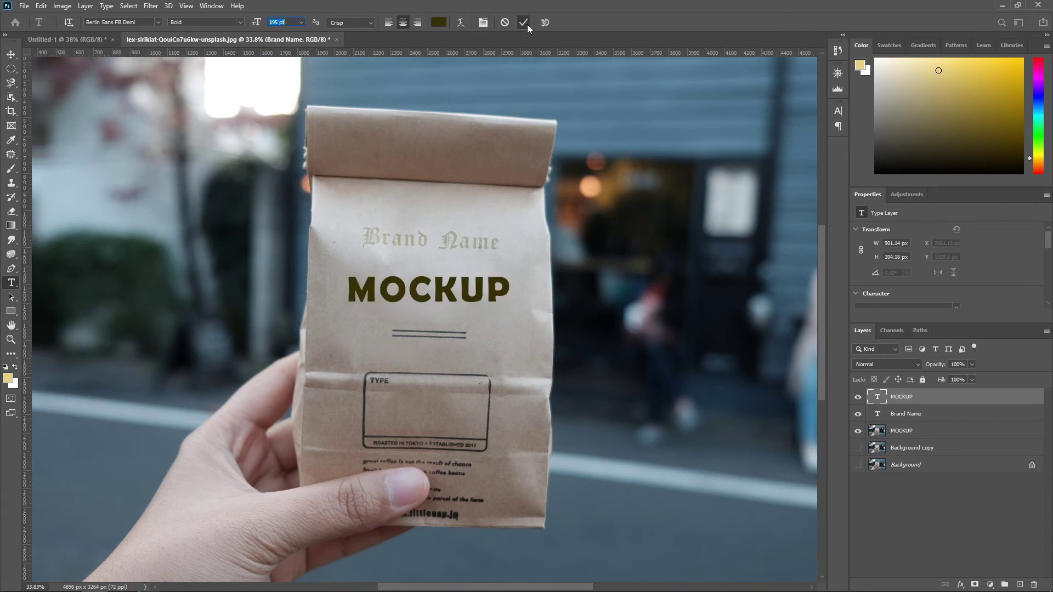
Rotate the MOCKUP text 1.30° clockwise and set its layer blend mode to Overlay
key(ctrl+t)
drag(507, 262, 516, 262)
click(538, 22)
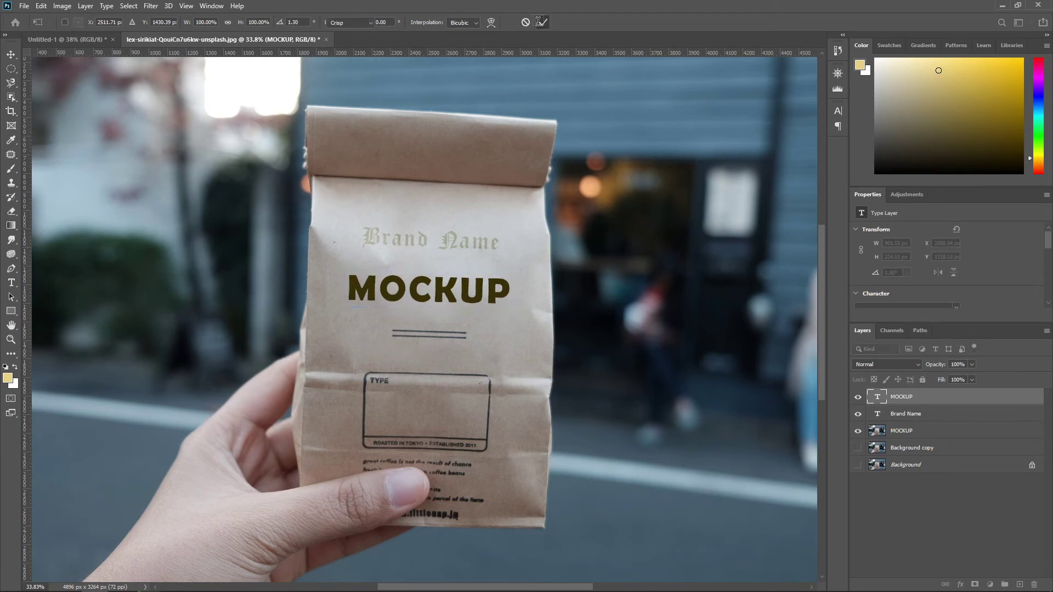
key(t)
click(899, 364)
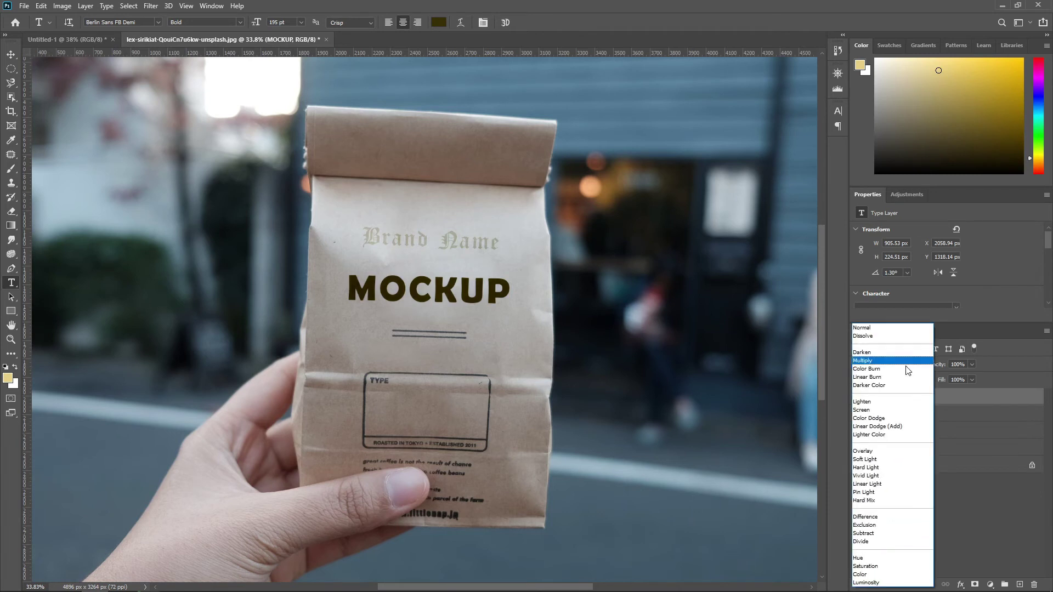
click(877, 449)
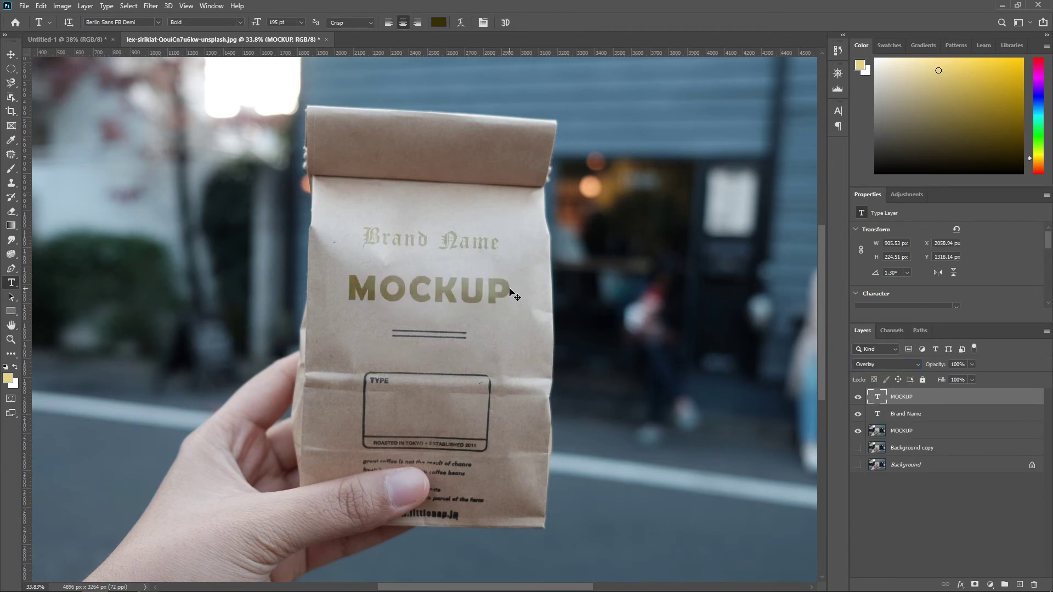
Rotate the MOCKUP text a further 1.65° clockwise
key(ctrl+t)
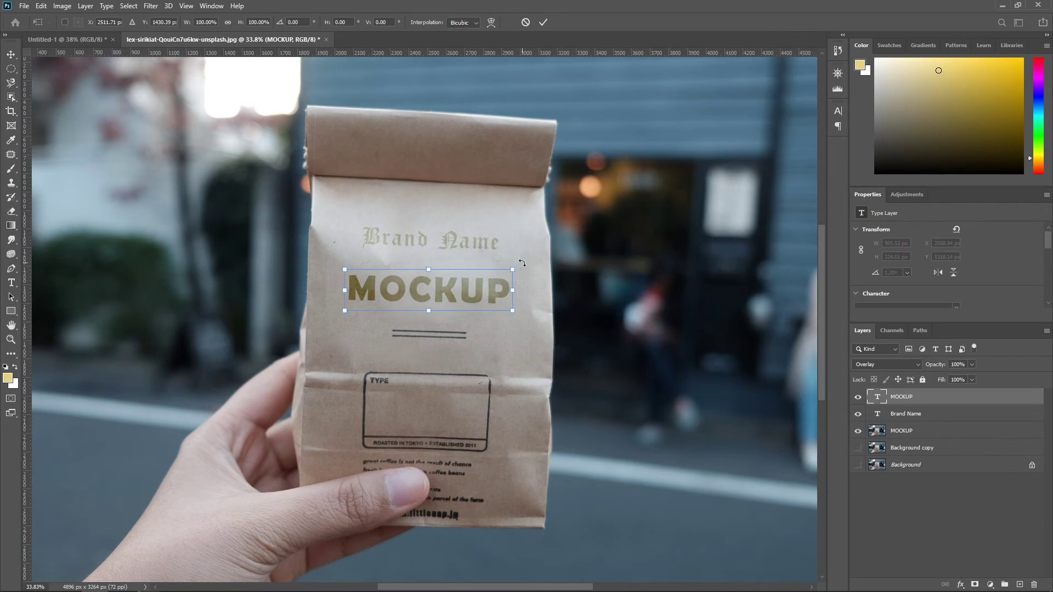
drag(521, 264, 522, 266)
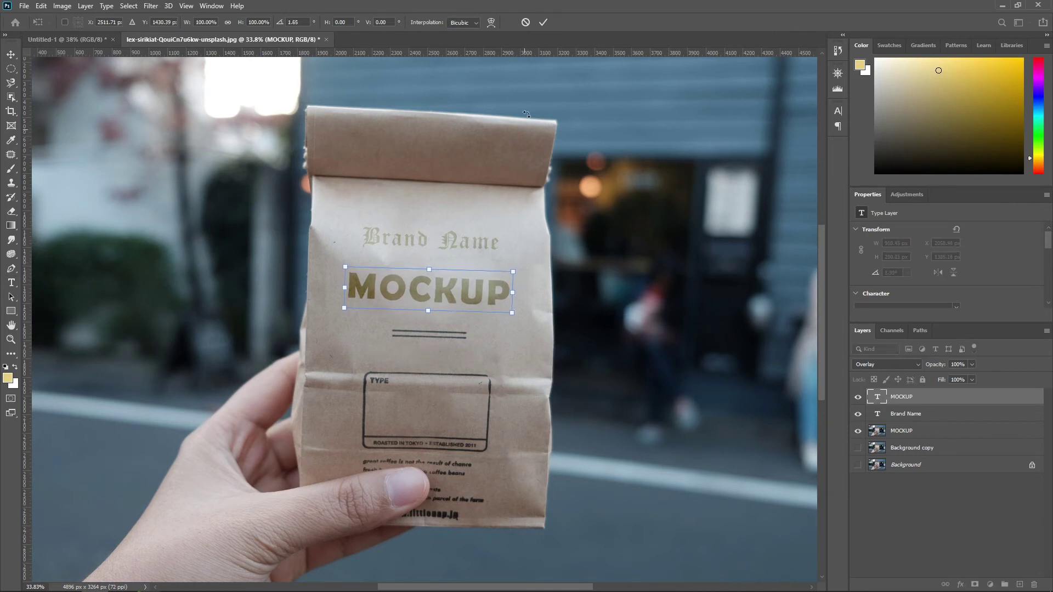
click(543, 22)
Move the MOCKUP and Brand Name texts slightly lower on the bag
drag(435, 293, 435, 300)
drag(457, 242, 457, 250)
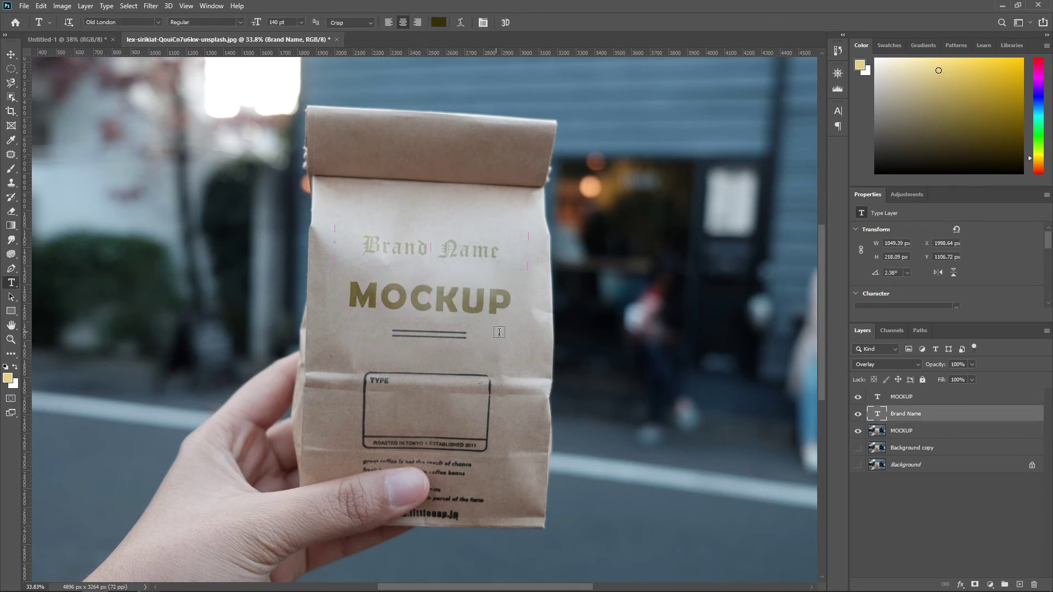
click(527, 334)
click(504, 24)
Add a text box about 455 × 127 px inside the label frame reading "TEXT", in the Acumin Variable Concept font
drag(391, 403, 476, 429)
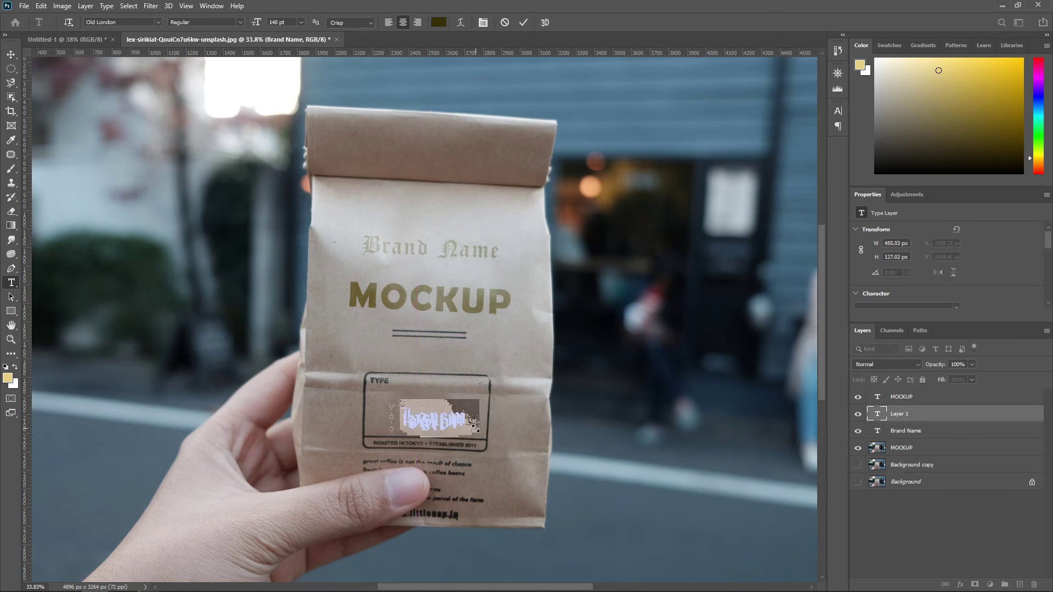
text(TEXT)
key(ctrl+a)
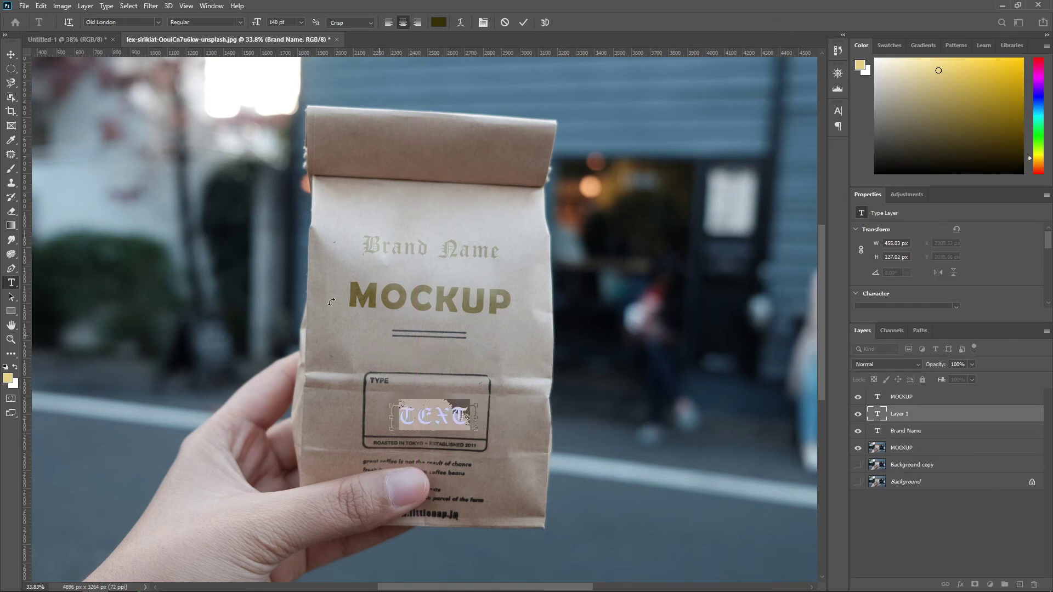
click(156, 23)
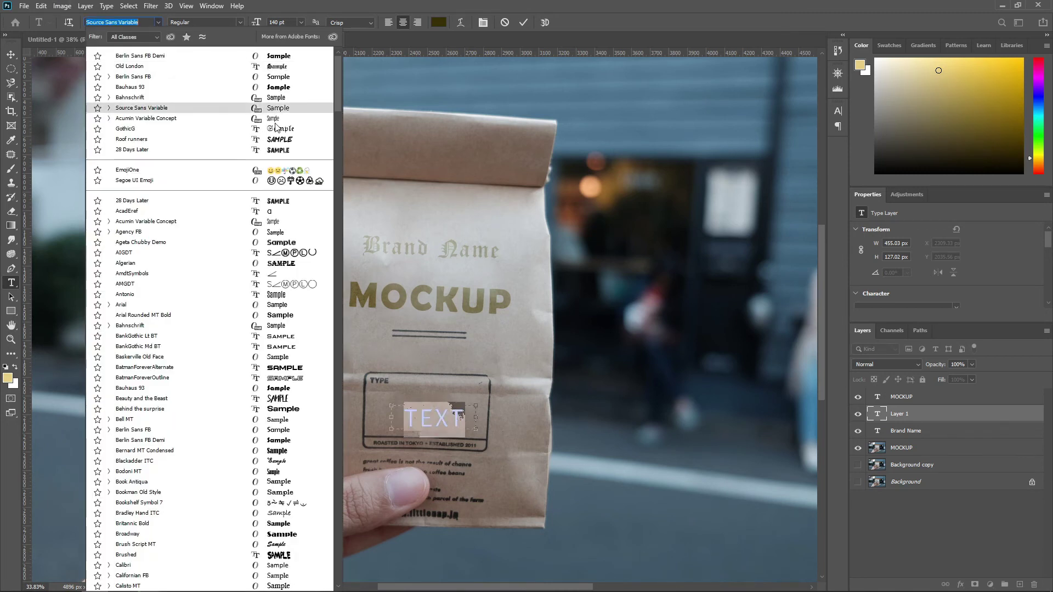
key(Escape)
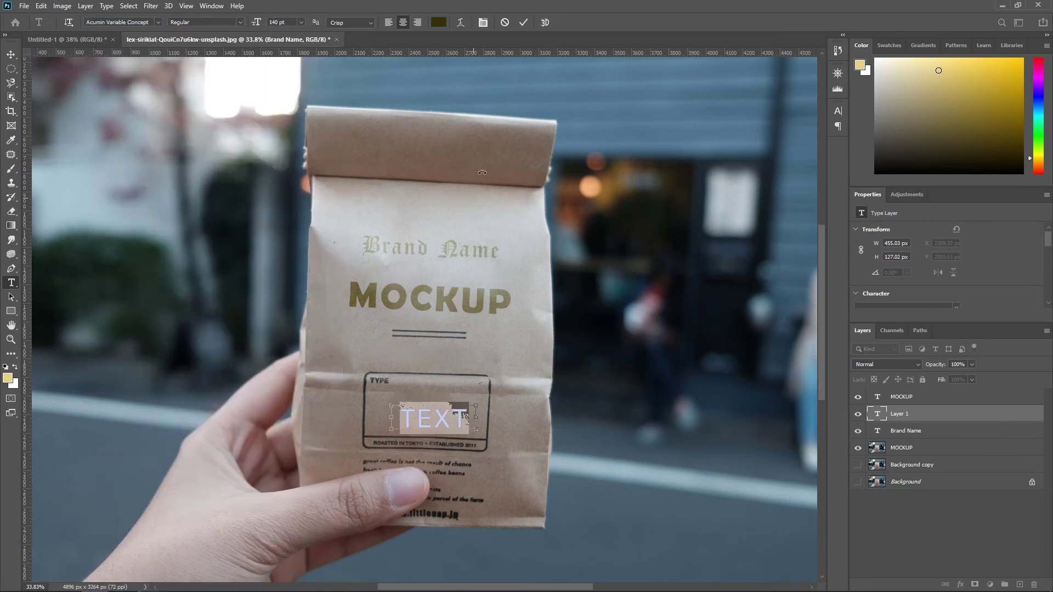
click(524, 23)
Centre the TEXT lettering in the label frame with a 2.55° clockwise tilt, and set its layer blend mode to Overlay
drag(433, 419, 475, 390)
key(ctrl+t)
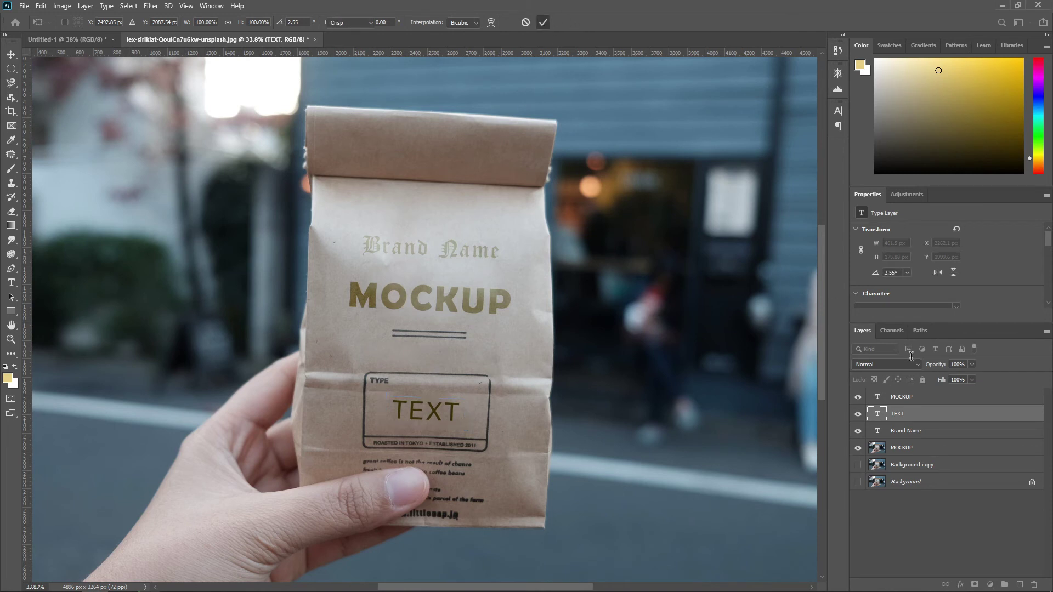
click(543, 23)
click(896, 363)
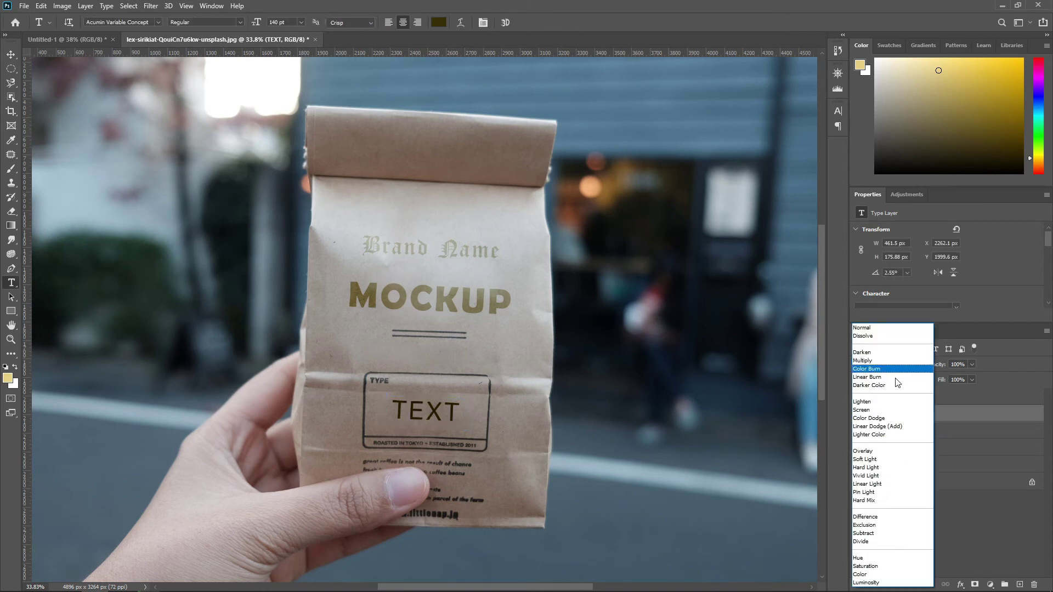
click(895, 452)
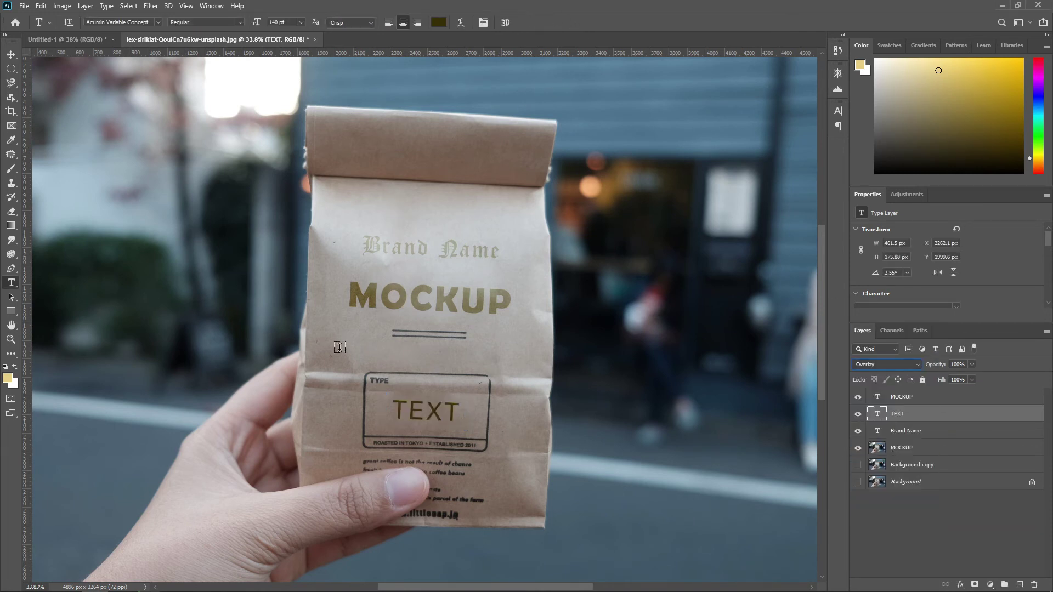
Add a text box about 1103 × 151 px between the double line and the label frame reading "BEST QUALITY", in the Roof runners font
drag(347, 343, 512, 367)
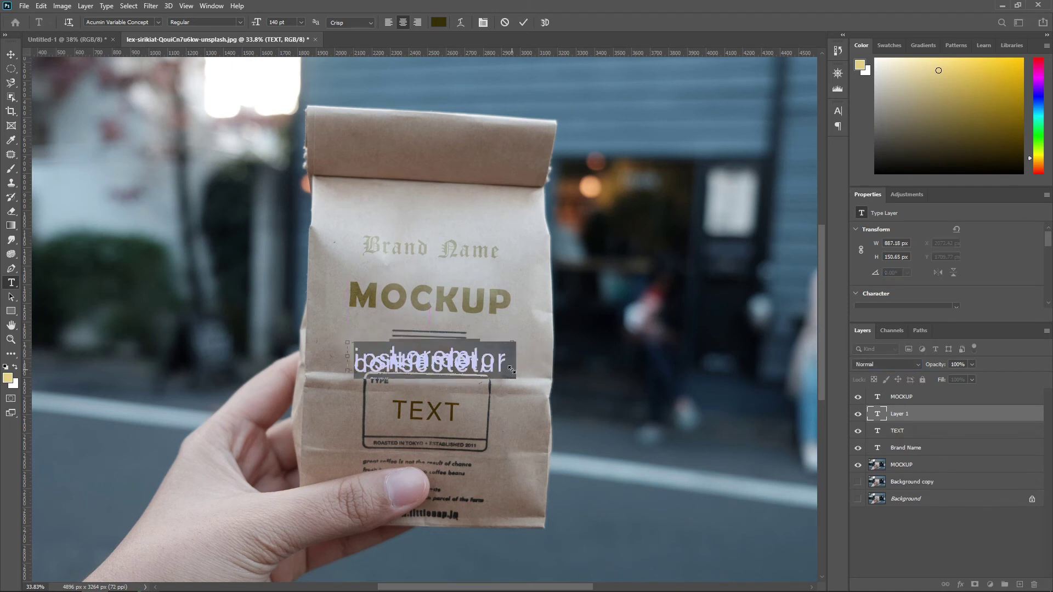
text(BEST QU)
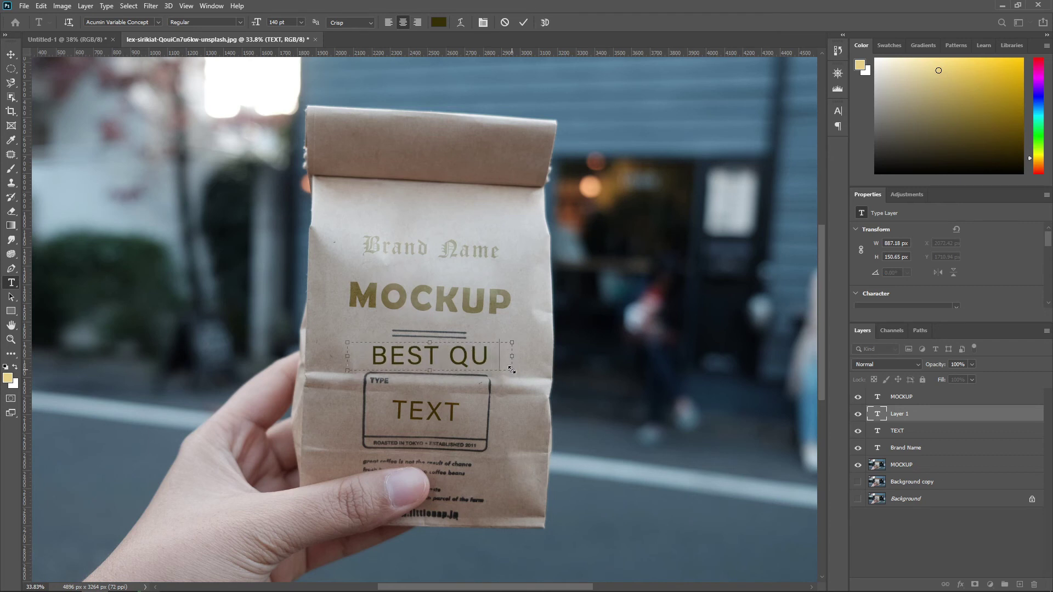
text(ALITY)
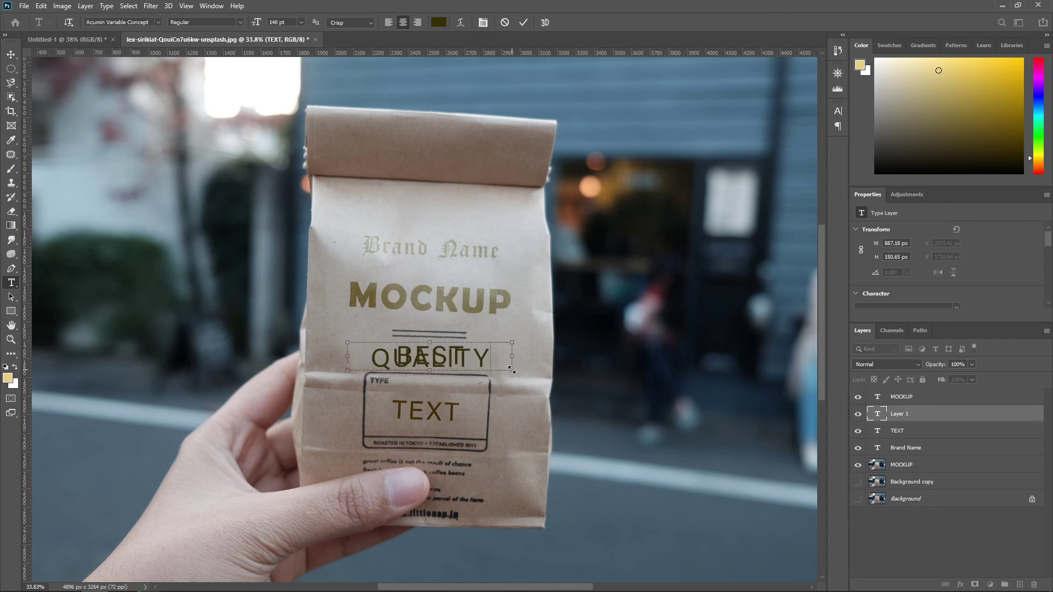
key(ctrl+a)
drag(513, 356, 553, 357)
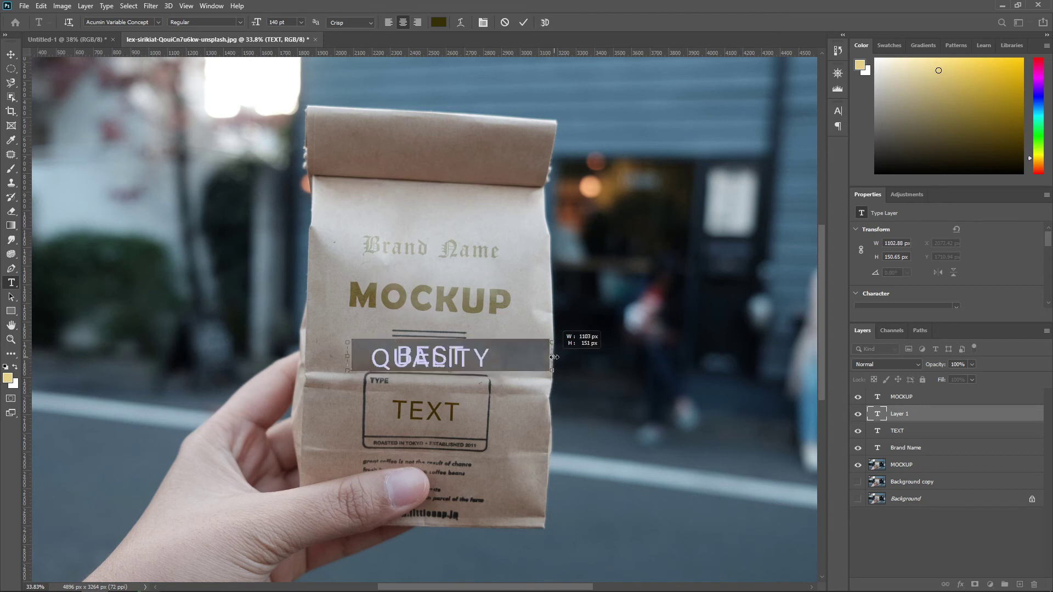
click(159, 23)
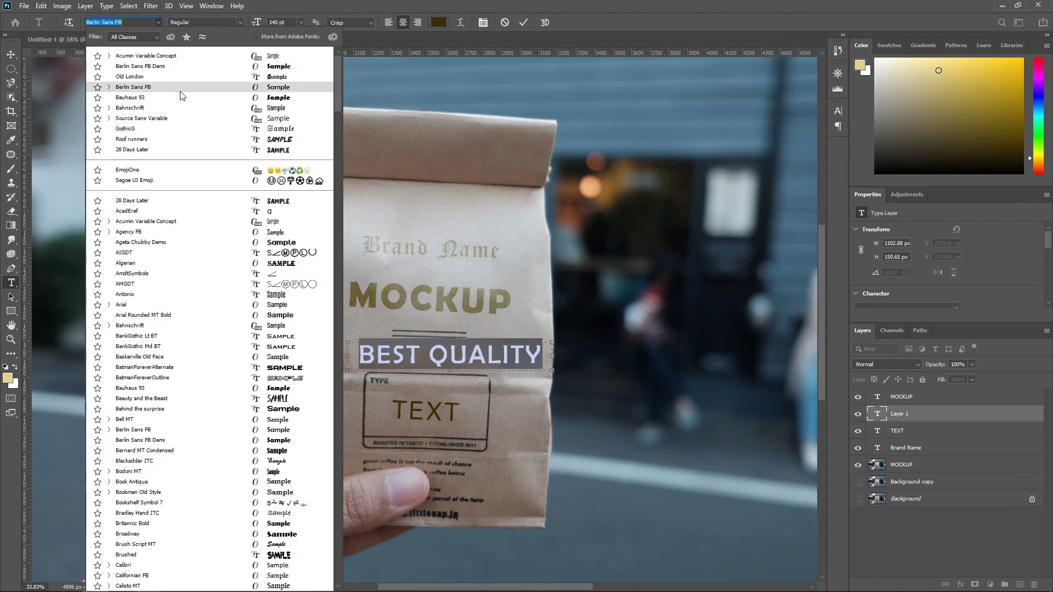
click(229, 138)
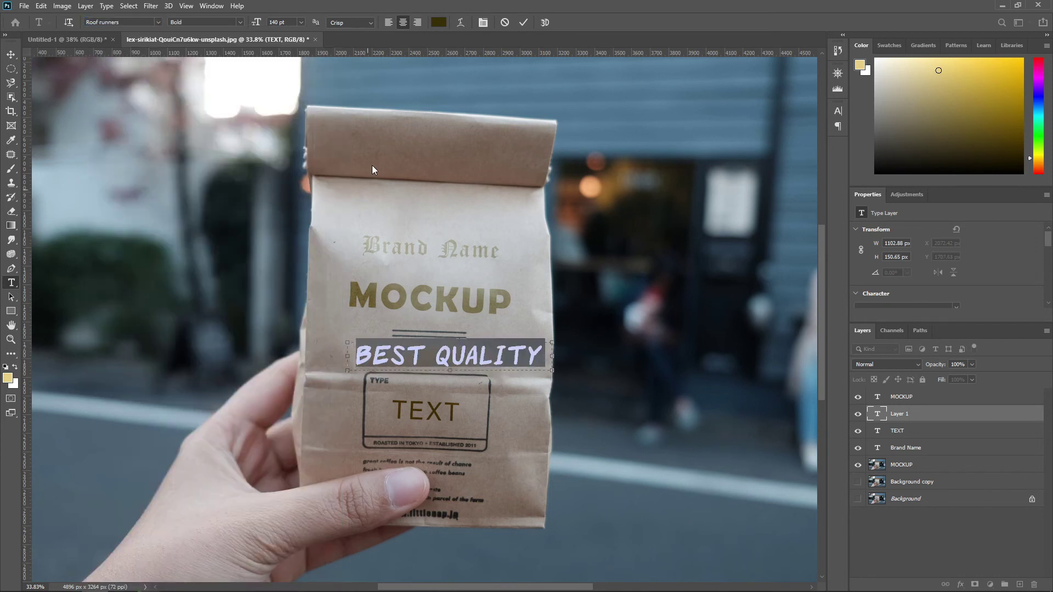
click(523, 22)
Shrink the BEST QUALITY text to about 91% width and 85% height, tilt it 1.71° clockwise and centre it above the label frame
key(ctrl+t)
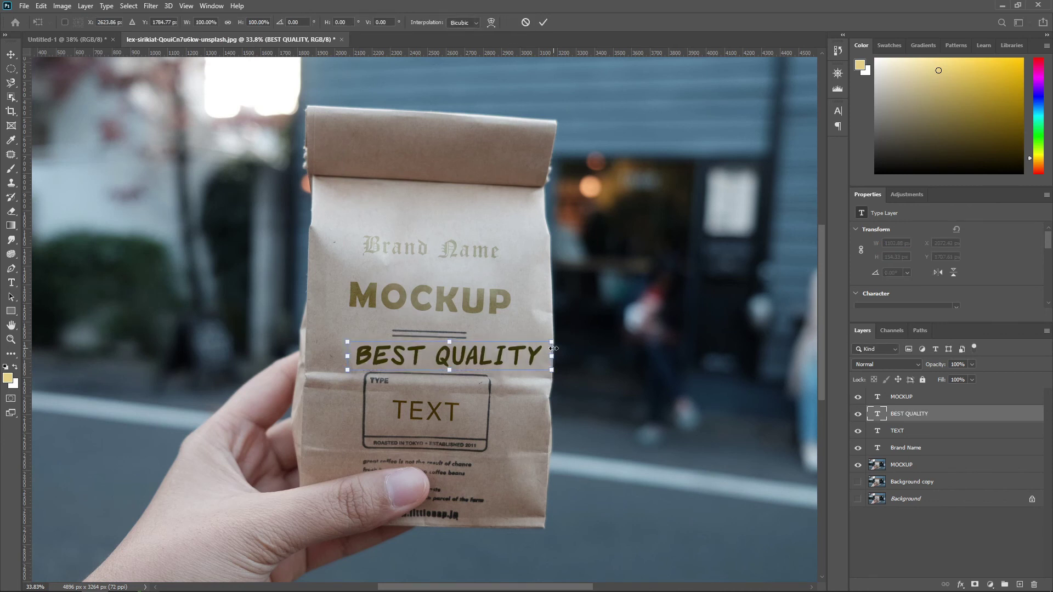
drag(548, 346, 500, 357)
click(543, 22)
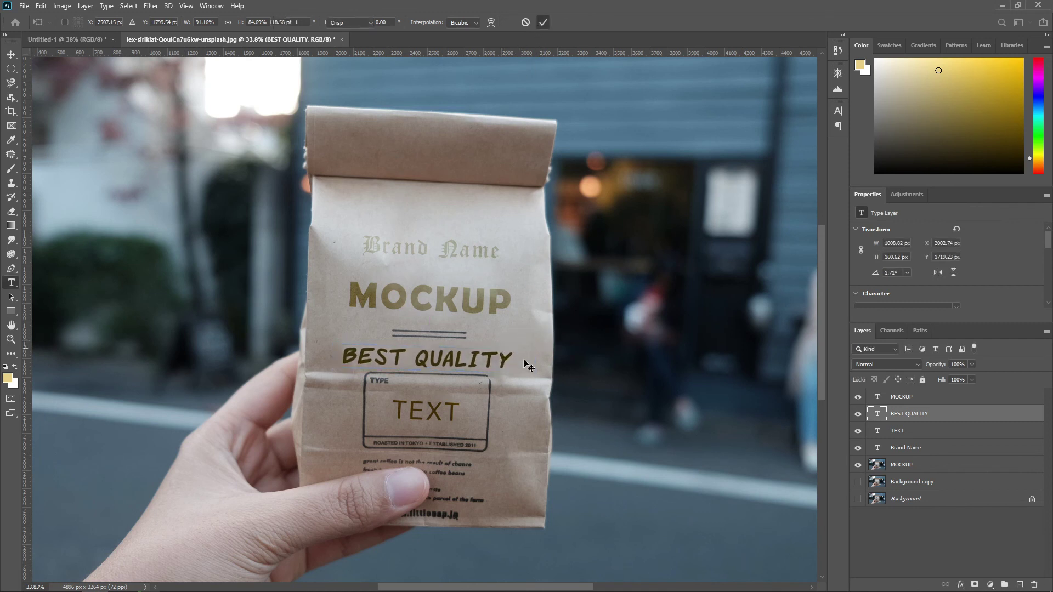
Set the BEST QUALITY layer's blend mode to Overlay and nudge the text slightly up on the bag
click(912, 365)
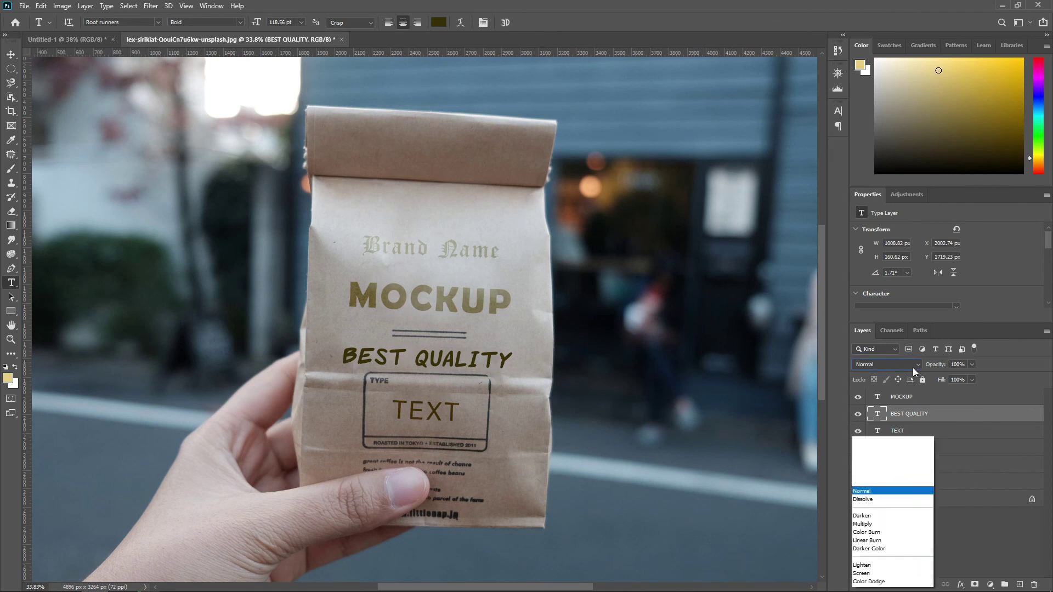
click(887, 451)
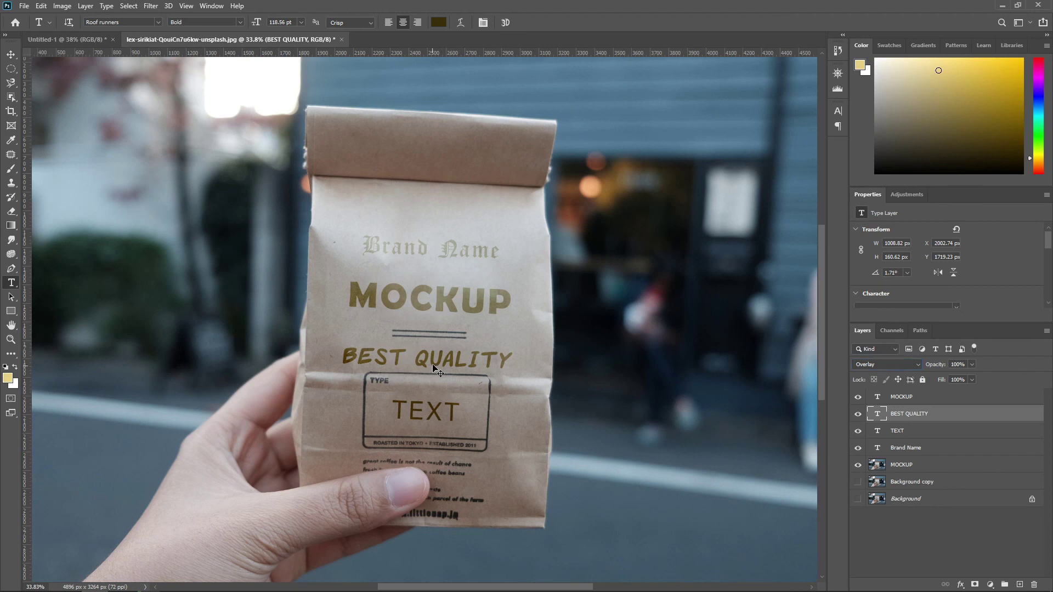
drag(434, 364, 436, 361)
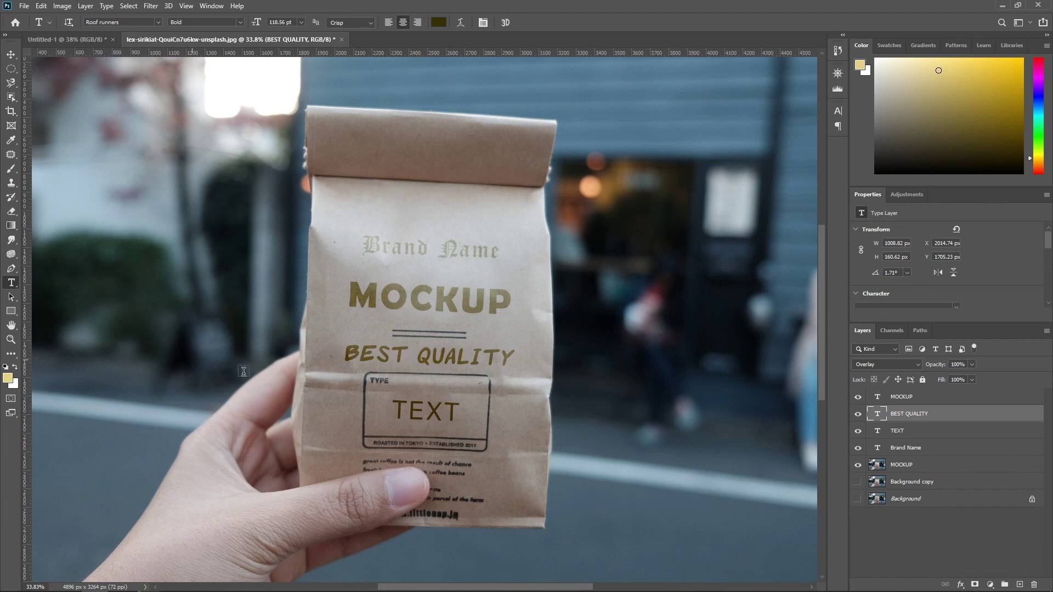
Recolour the whole BEST QUALITY text dark brown, #341500
scroll(374, 365, down, 3)
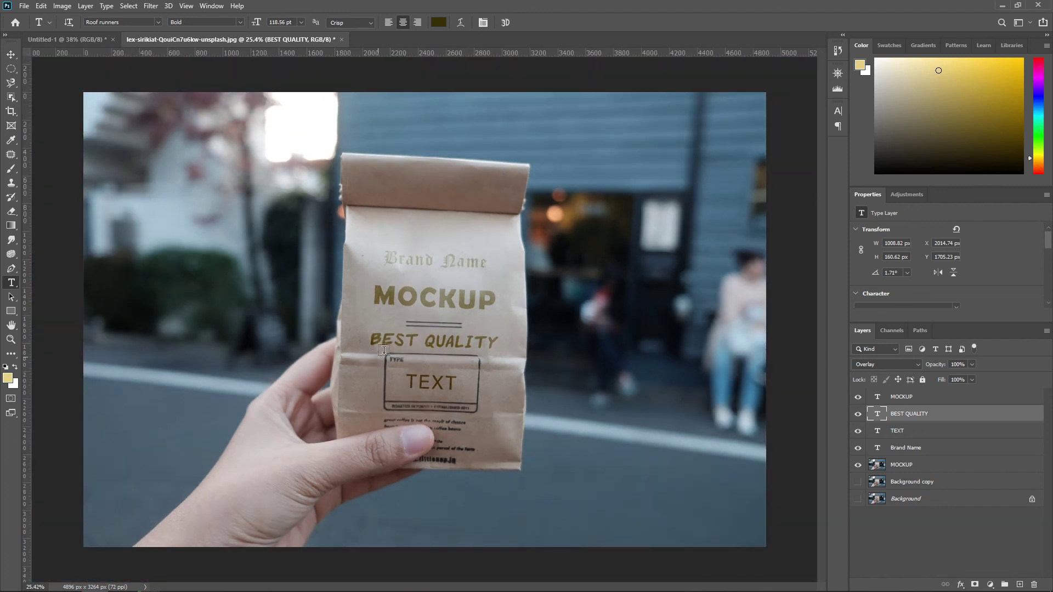
click(384, 350)
key(ctrl+a)
click(439, 22)
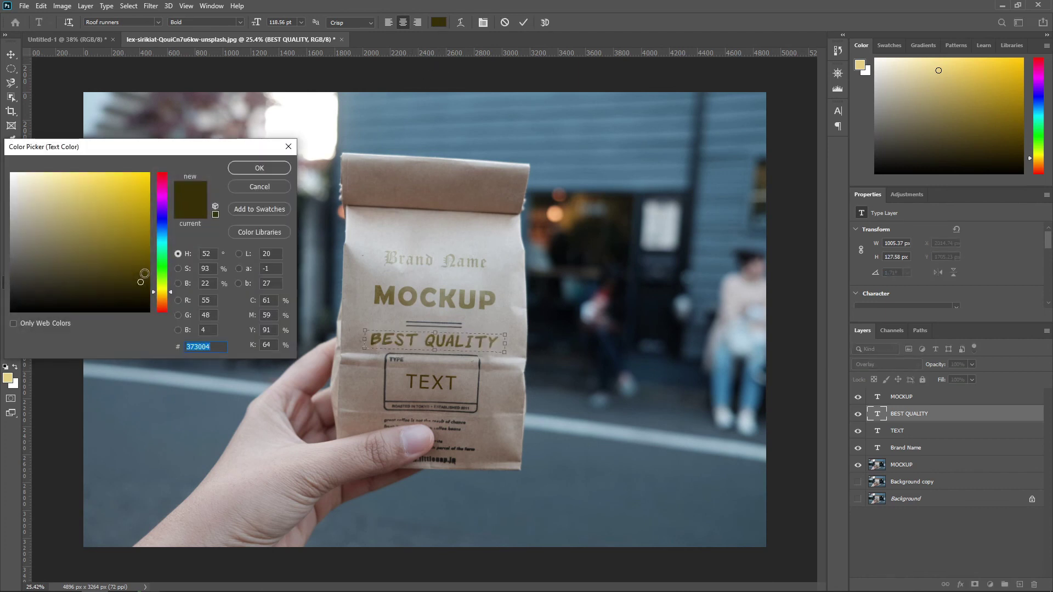
mouse_move(159, 294)
mouse_down()
mouse_move(159, 303)
mouse_move(149, 283)
mouse_up()
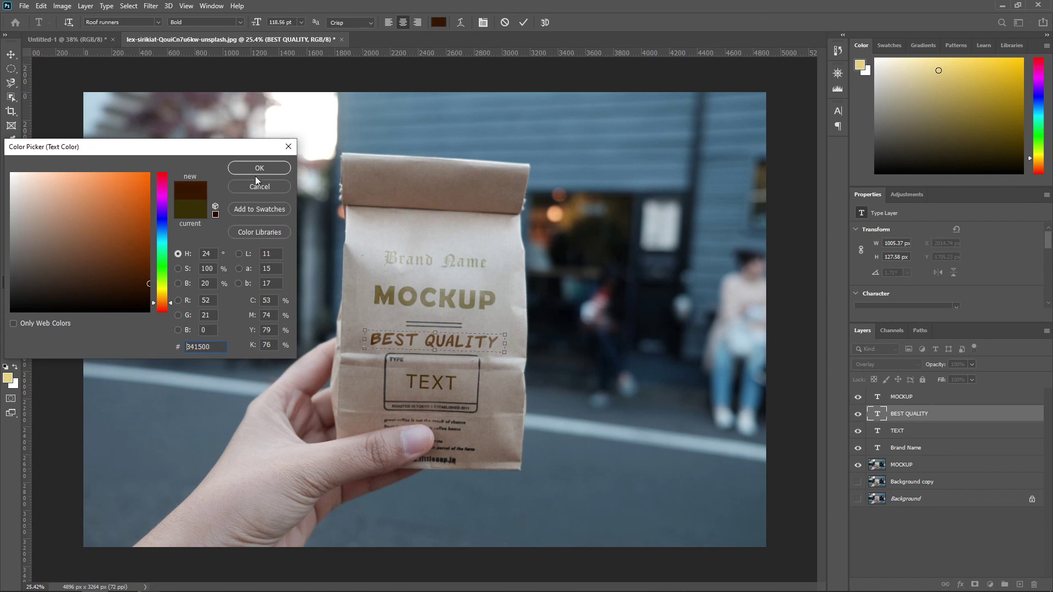
click(258, 172)
click(523, 22)
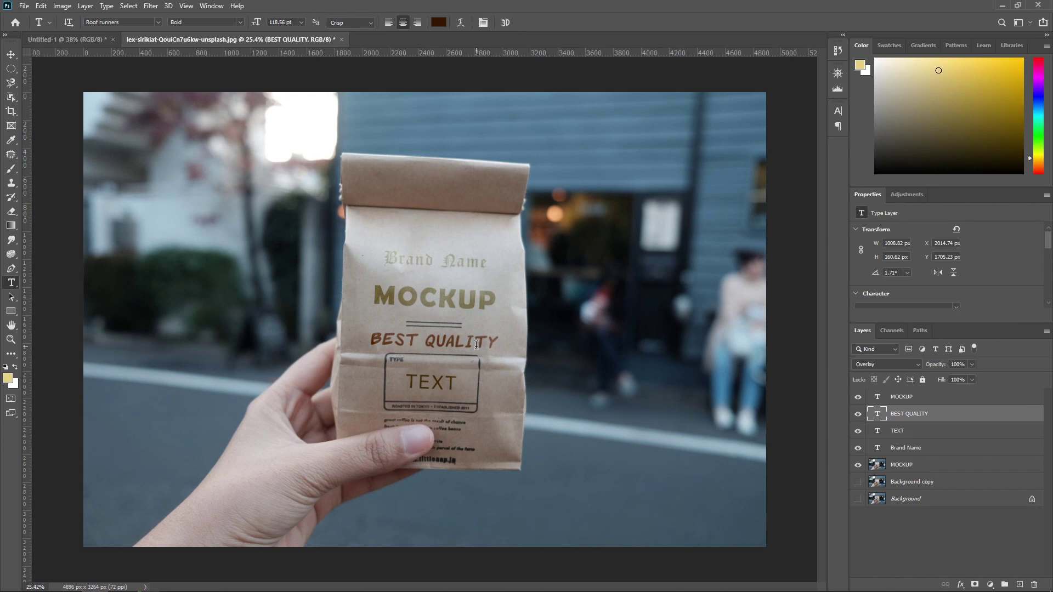
Scale the BEST QUALITY text down to about 74.9% and centre it between the double line and the label frame
key(ctrl+t)
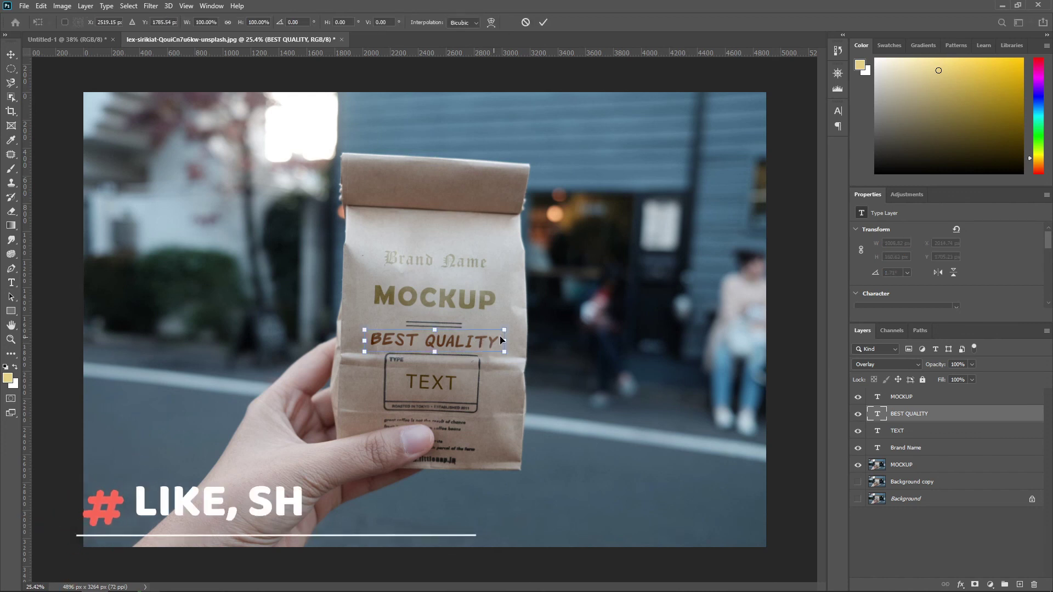
drag(501, 340, 452, 343)
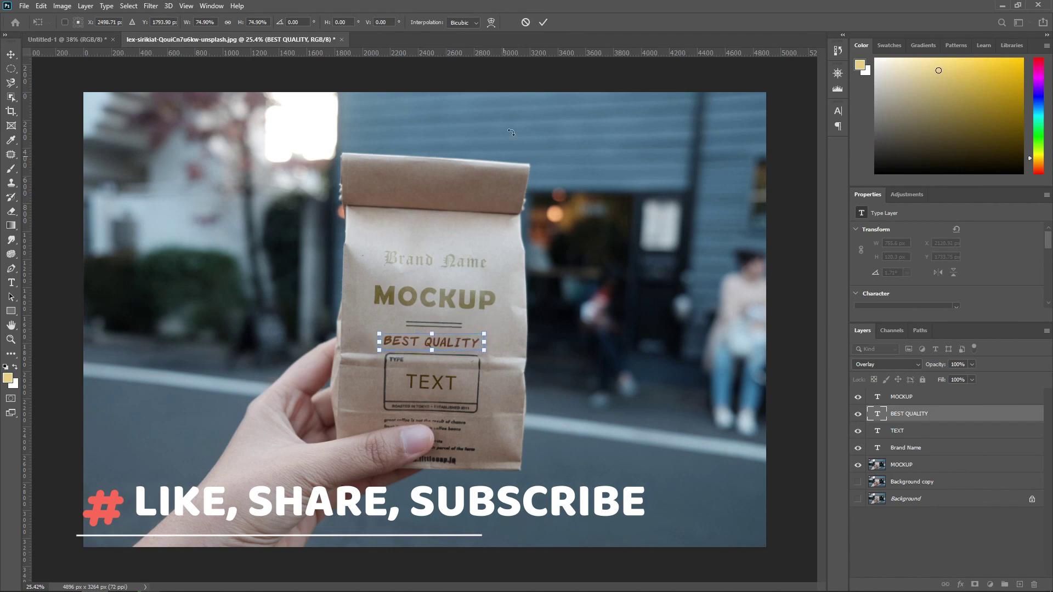